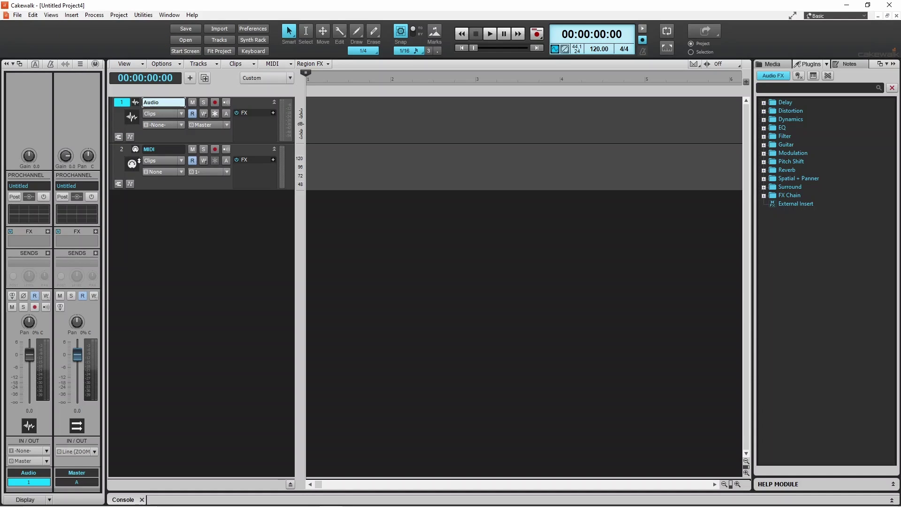
# Show the Matrix View from the Views menu, with an empty grid below the tracks
pyautogui.click(55, 16)
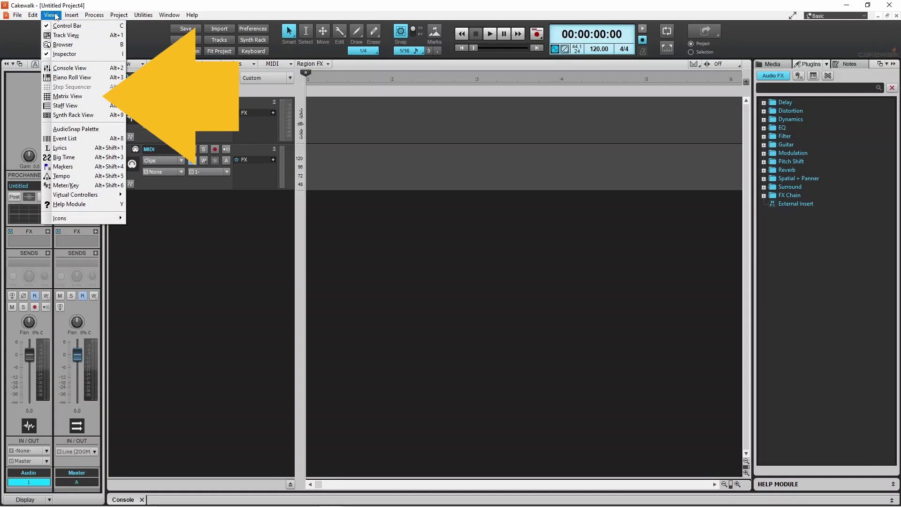
pyautogui.click(71, 96)
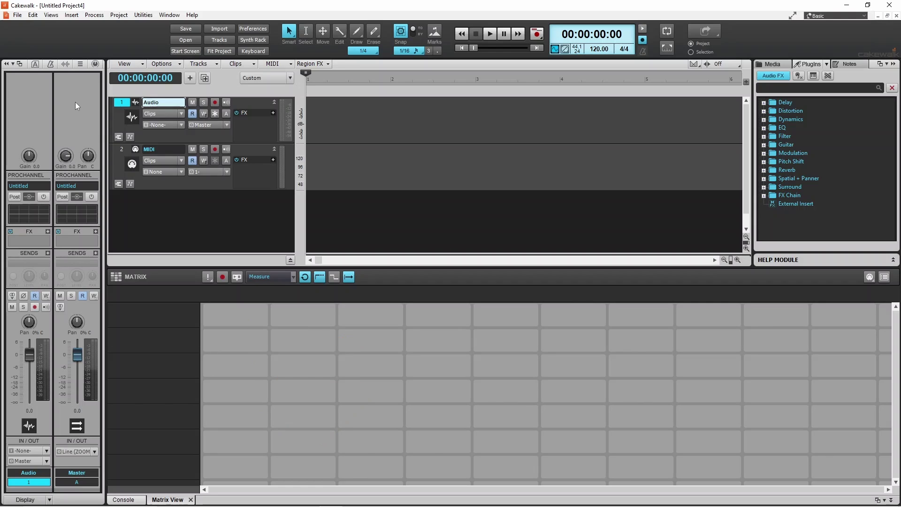
# Import the G Chord C audio file into Matrix cell 1, creating track Matrix Audio Row 1
pyautogui.click(235, 317)
pyautogui.rightClick(236, 317)
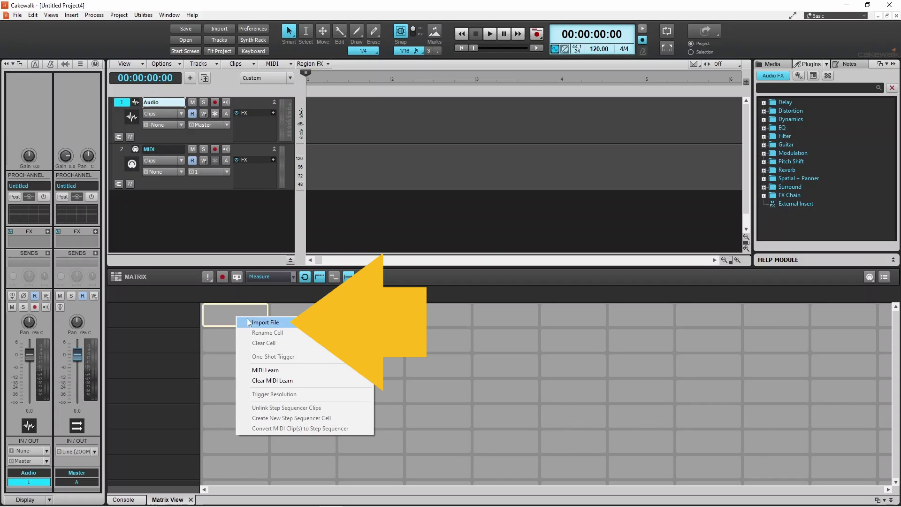
pyautogui.click(262, 321)
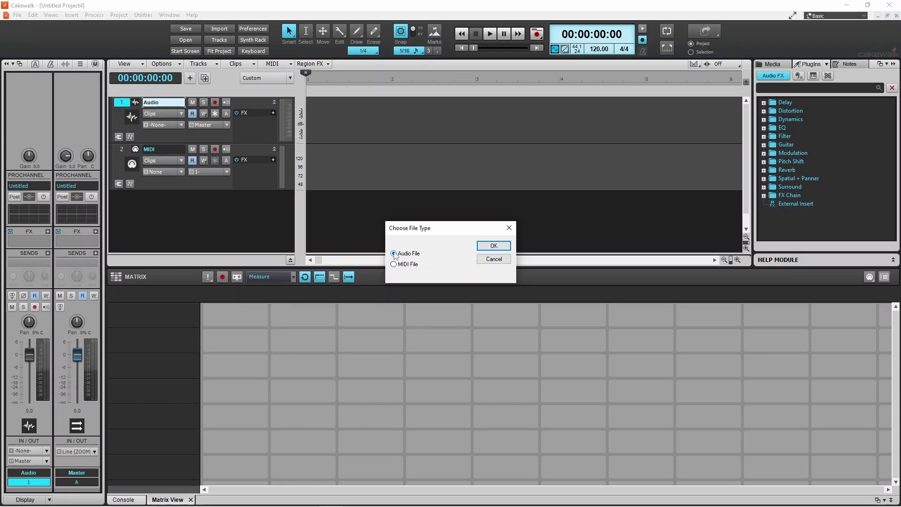
pyautogui.click(494, 245)
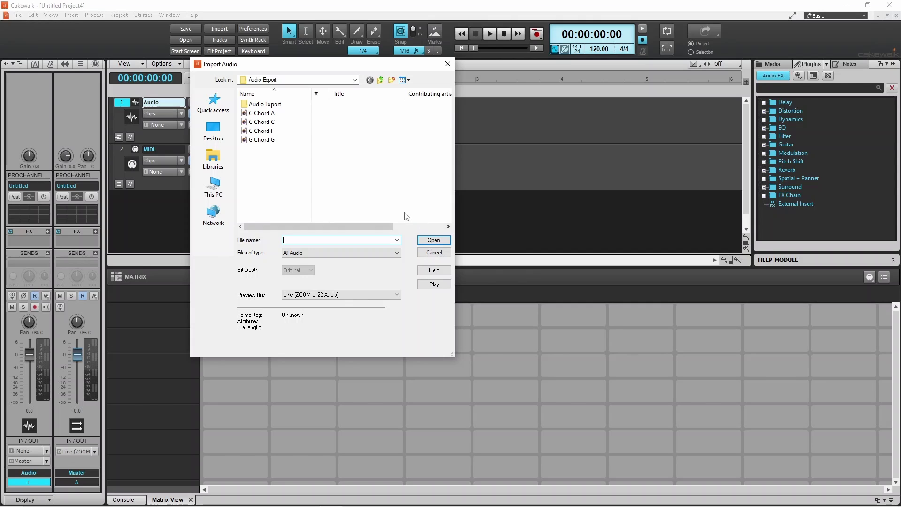
pyautogui.click(270, 122)
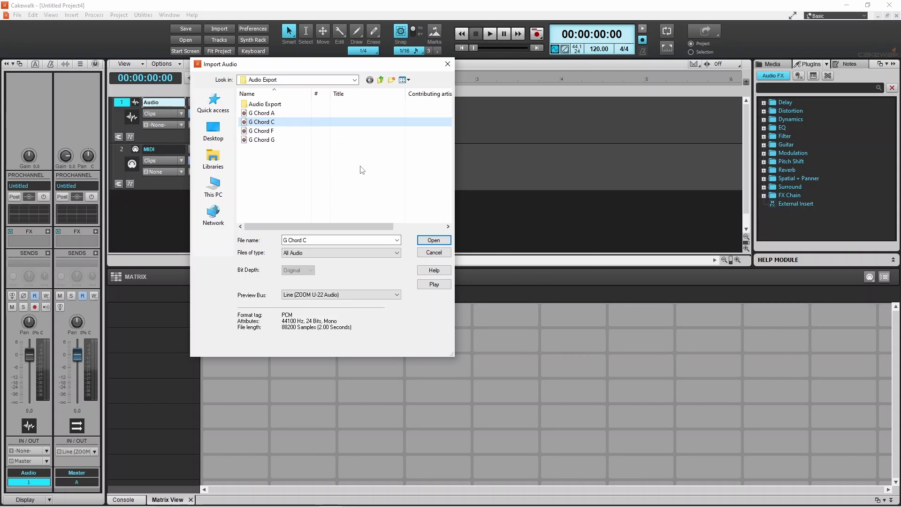
pyautogui.click(435, 240)
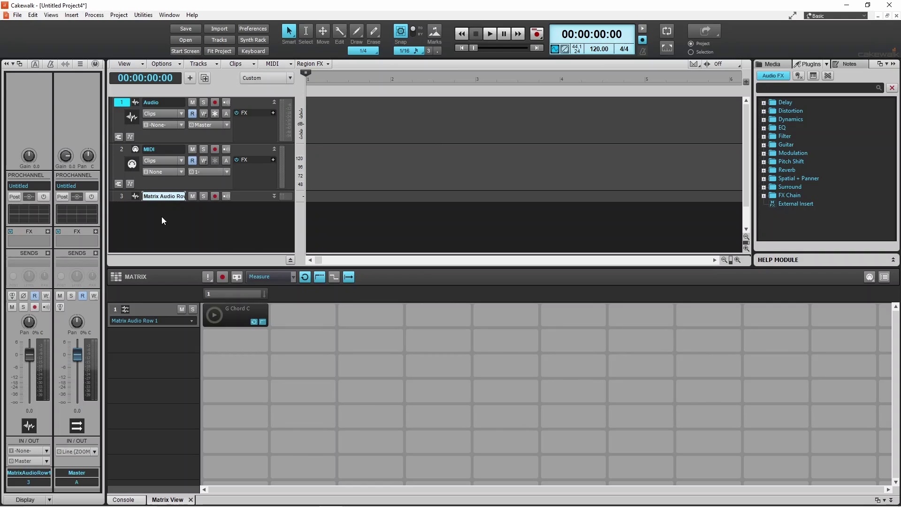
pyautogui.click(122, 195)
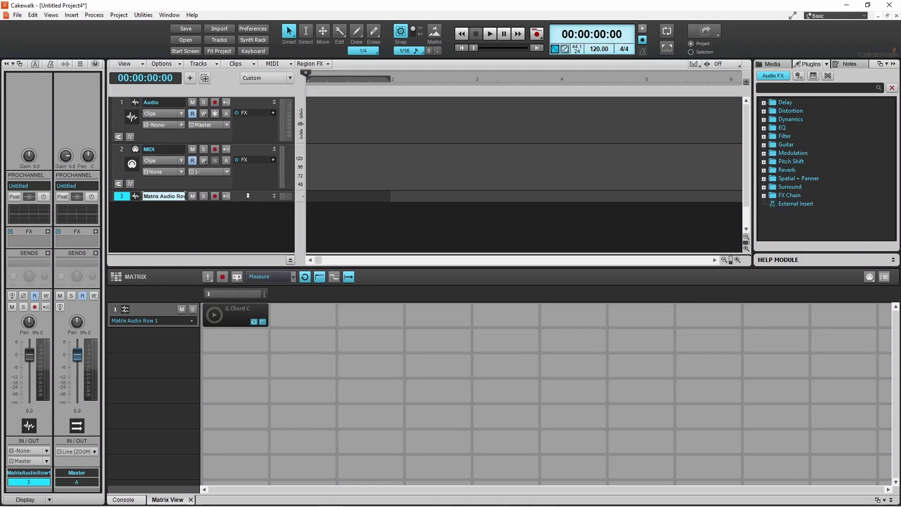
pyautogui.click(214, 314)
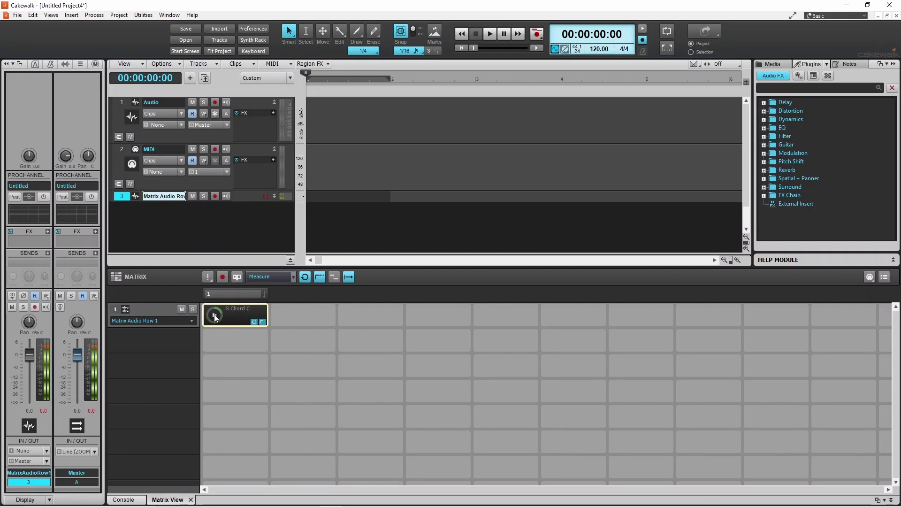
pyautogui.click(214, 314)
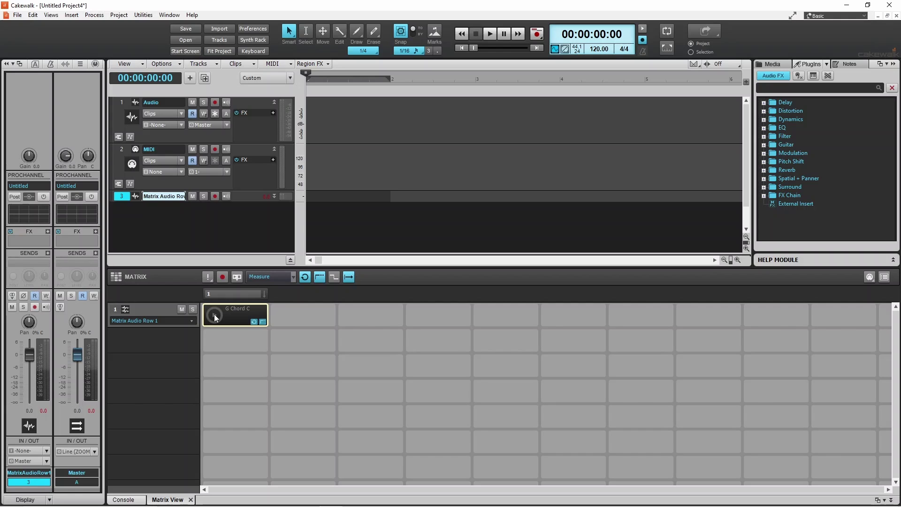
pyautogui.click(311, 314)
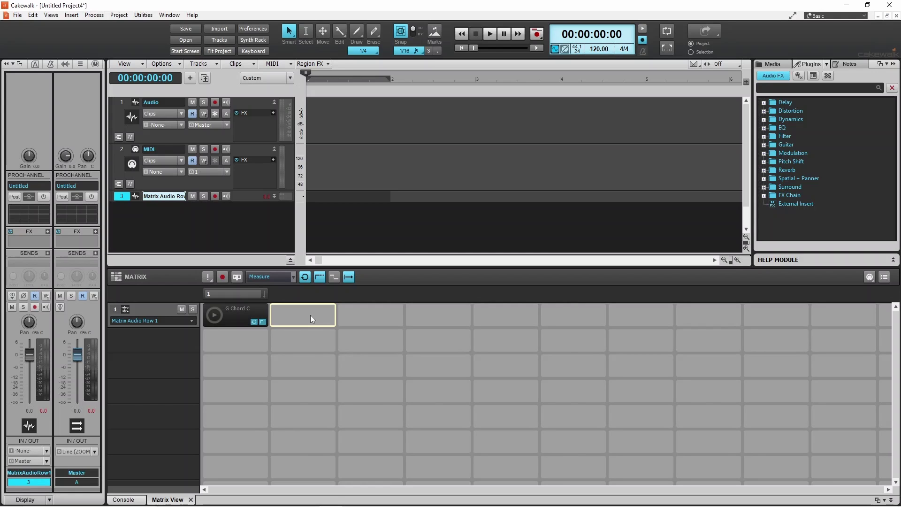
# Import the G Chord A audio file into the second Matrix cell
pyautogui.rightClick(310, 319)
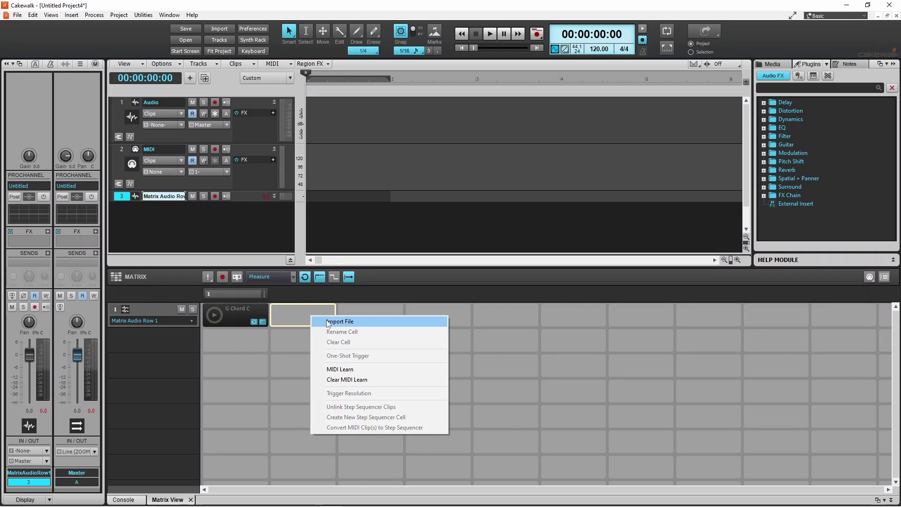
pyautogui.click(325, 321)
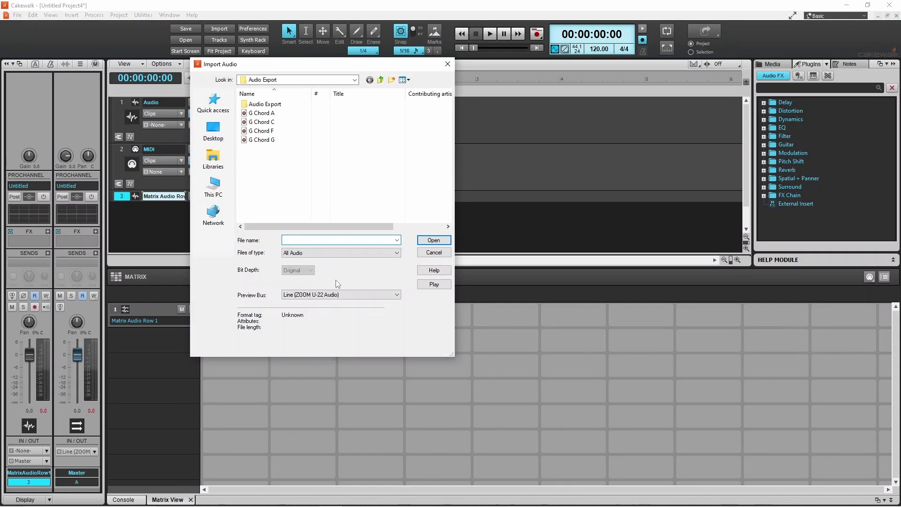
pyautogui.click(278, 115)
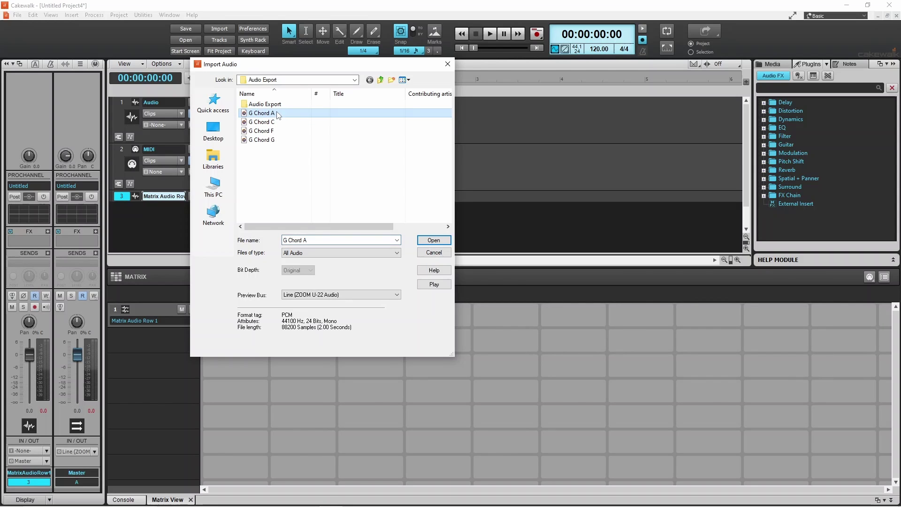
pyautogui.click(433, 239)
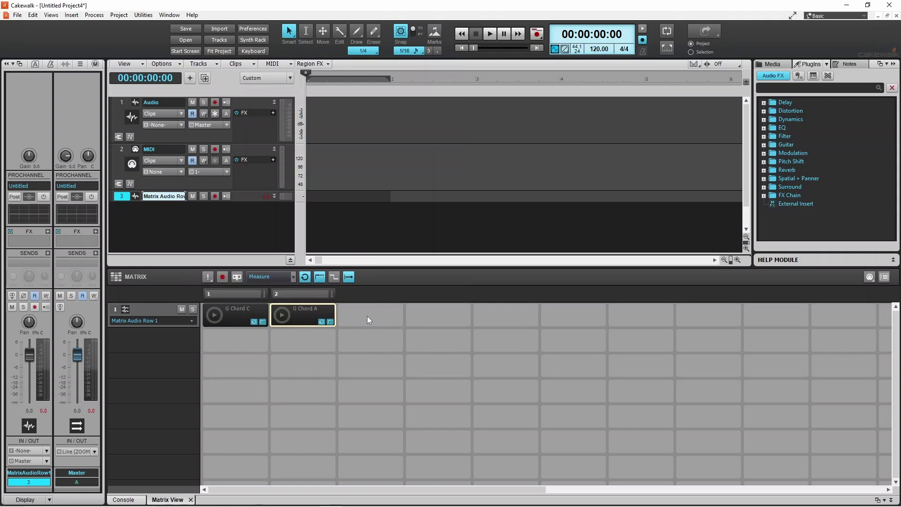
# Import the G Chord G audio file into the third Matrix cell
pyautogui.rightClick(368, 318)
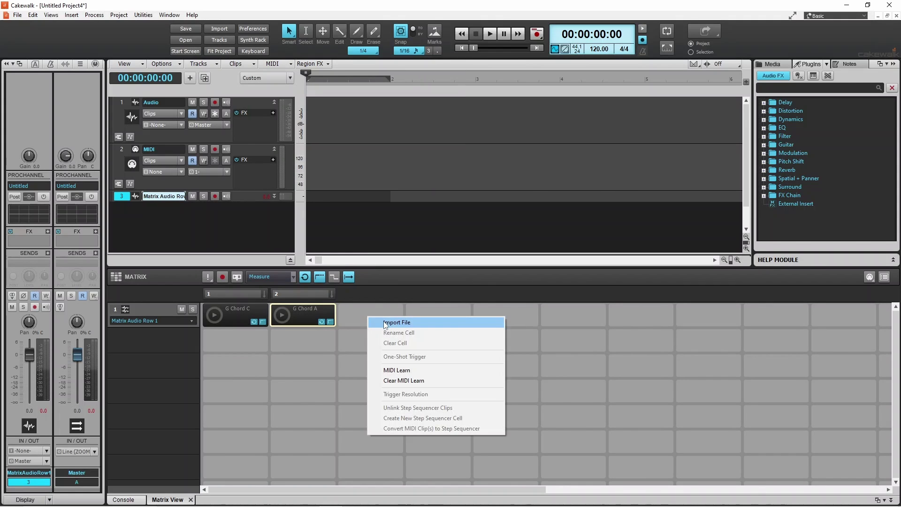
pyautogui.click(385, 322)
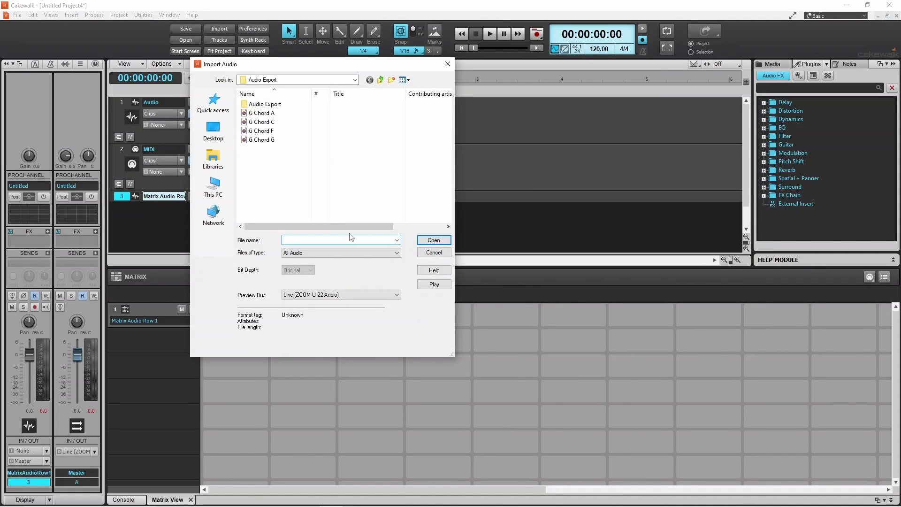
pyautogui.click(271, 142)
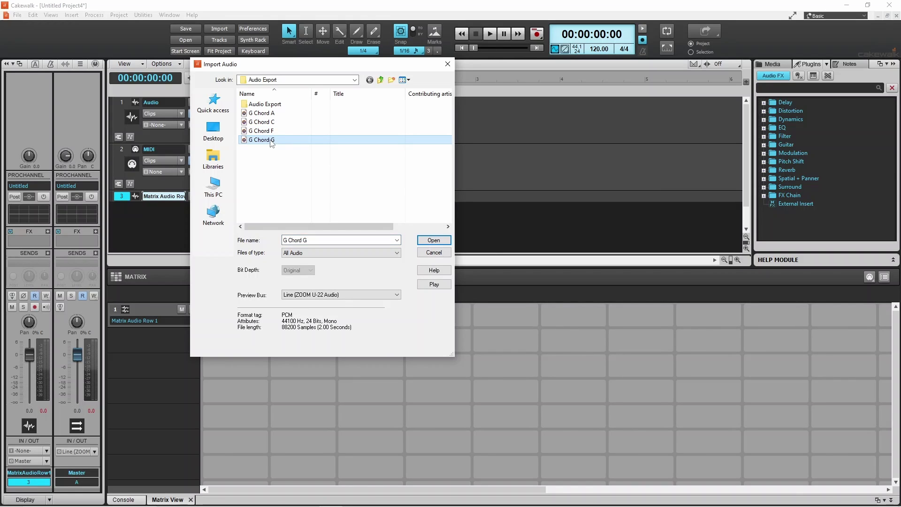
pyautogui.click(435, 240)
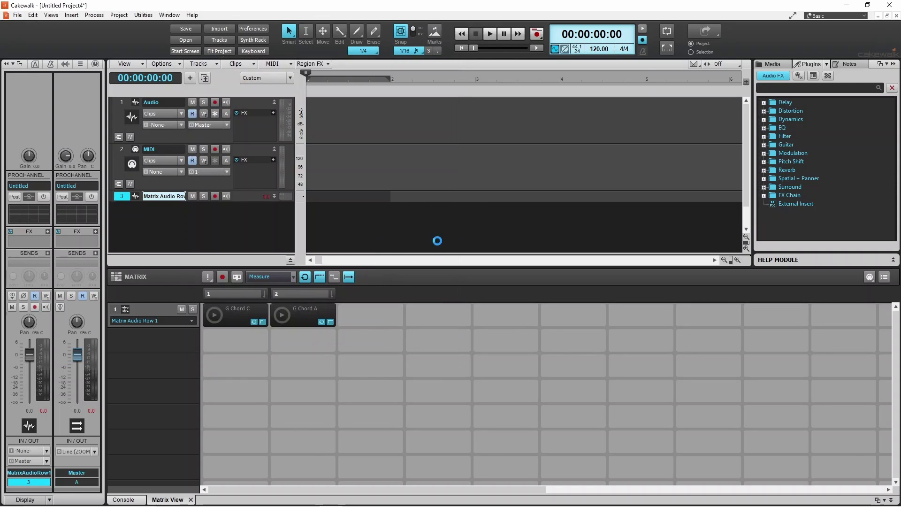
# Import the G Chord F audio file into Matrix cell 4, completing the four-chord row
pyautogui.rightClick(429, 313)
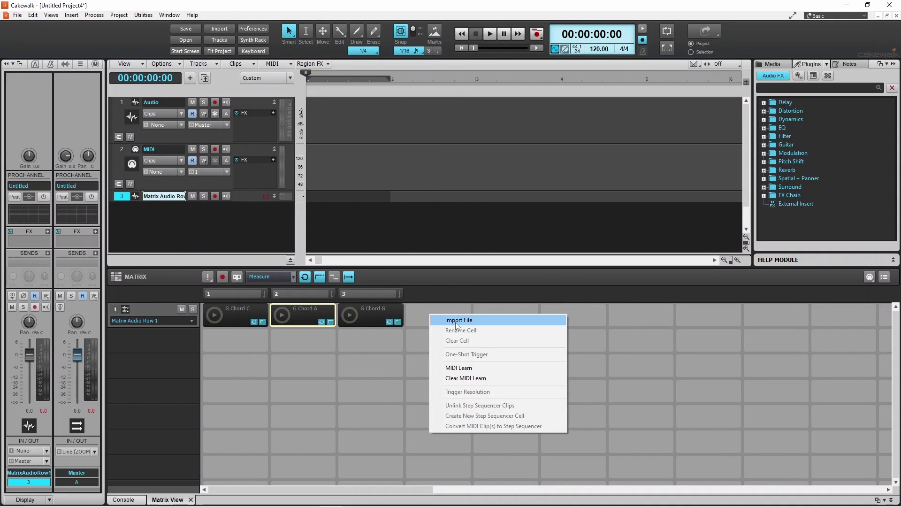
pyautogui.click(448, 320)
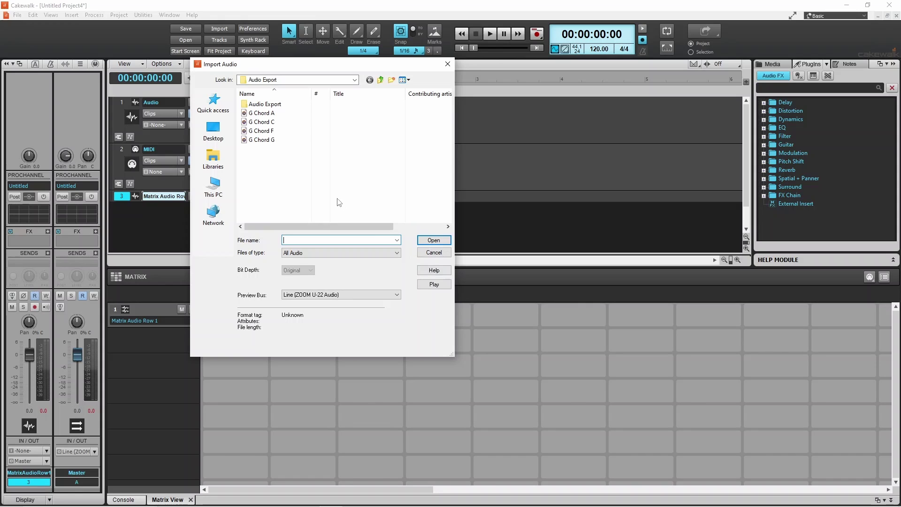
pyautogui.click(270, 133)
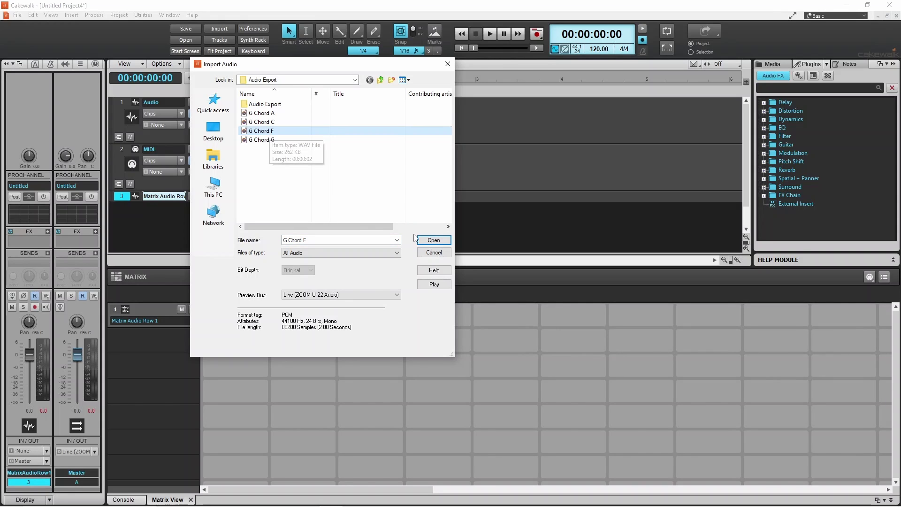
pyautogui.click(432, 240)
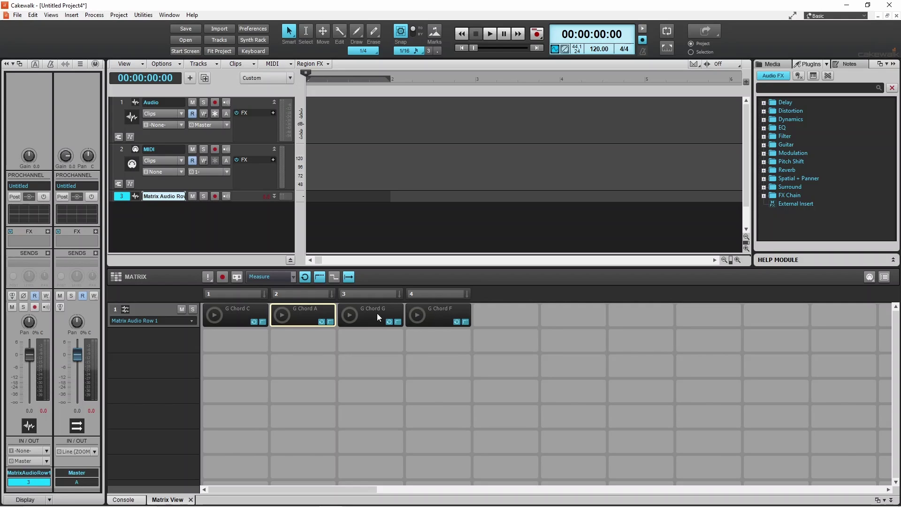
# Play G Chord C, then G Chord A, then G Chord C again, and open the Trigger Resolution list
pyautogui.click(213, 313)
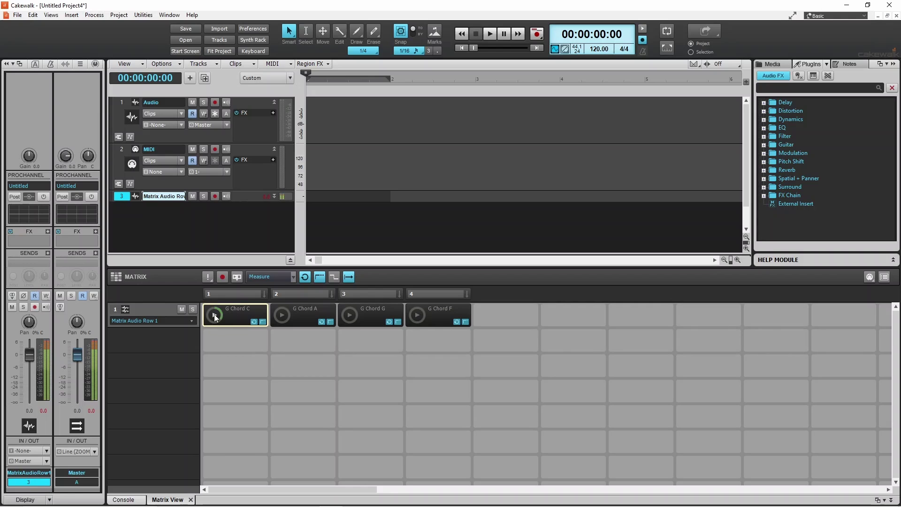
pyautogui.click(281, 316)
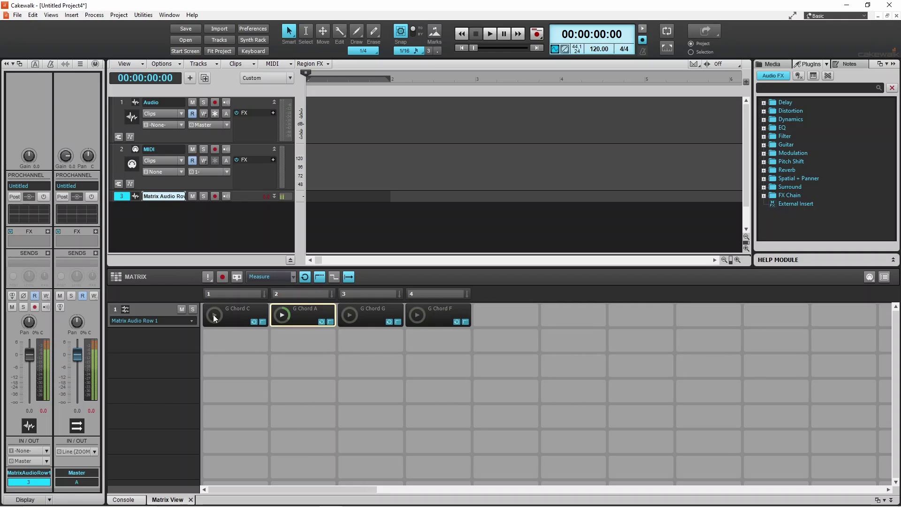
pyautogui.click(213, 316)
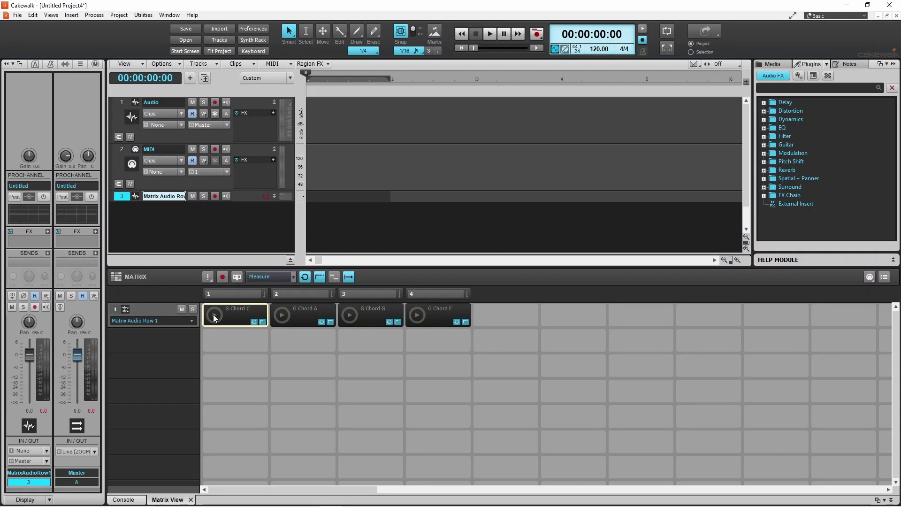
pyautogui.click(291, 274)
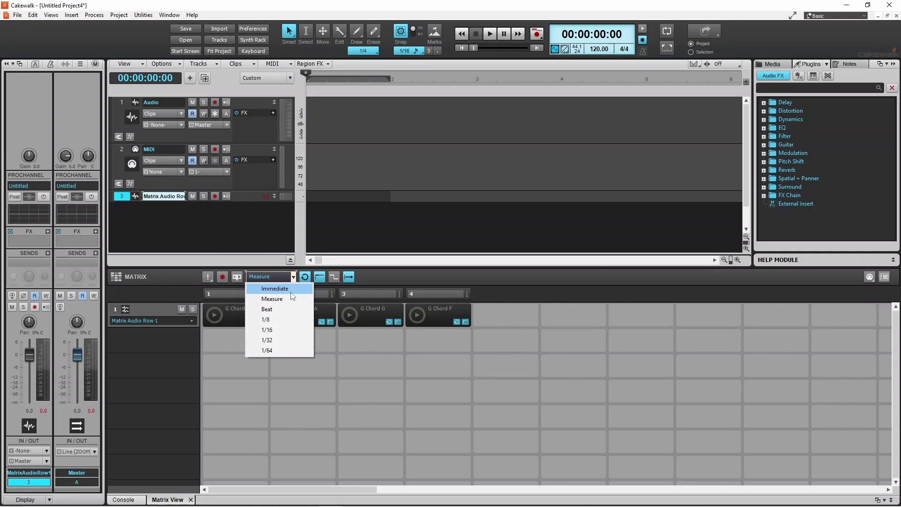
# Set trigger resolution to Immediate and test it by alternating G Chord C and G Chord A
pyautogui.click(289, 290)
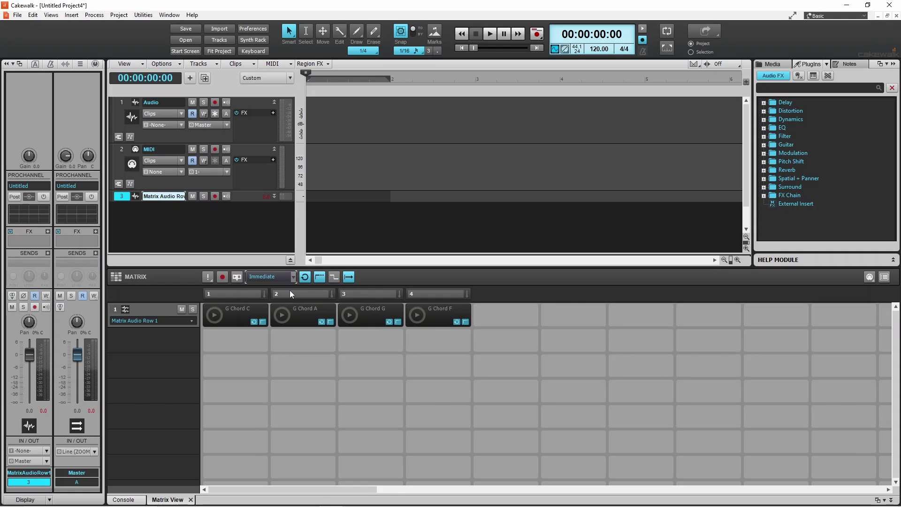
pyautogui.click(215, 314)
pyautogui.click(281, 315)
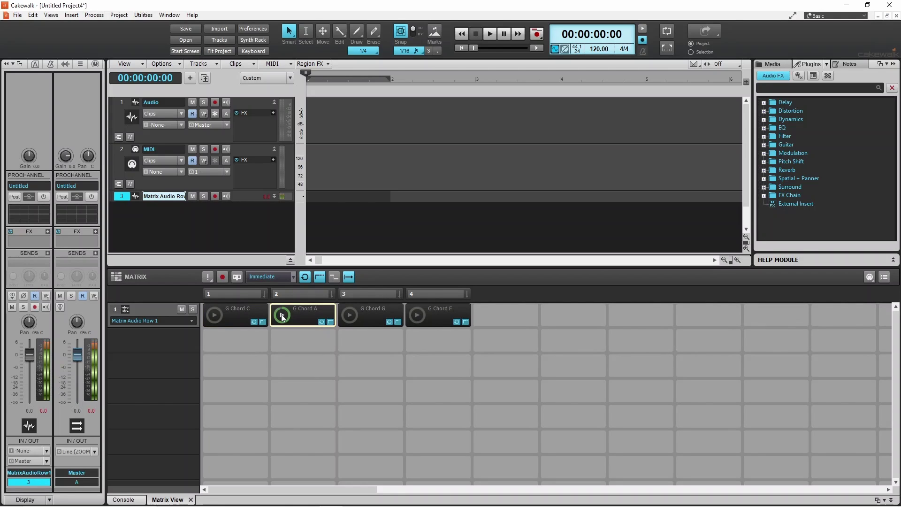
pyautogui.click(215, 314)
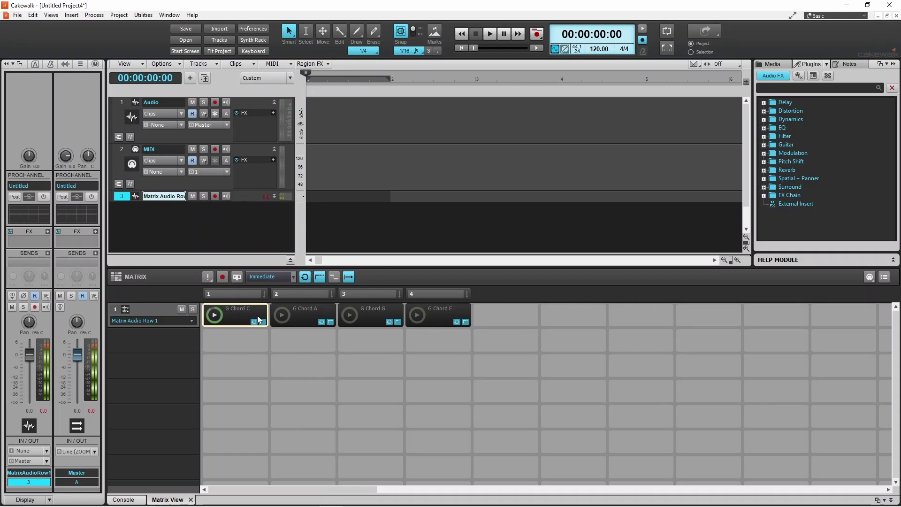
pyautogui.click(283, 313)
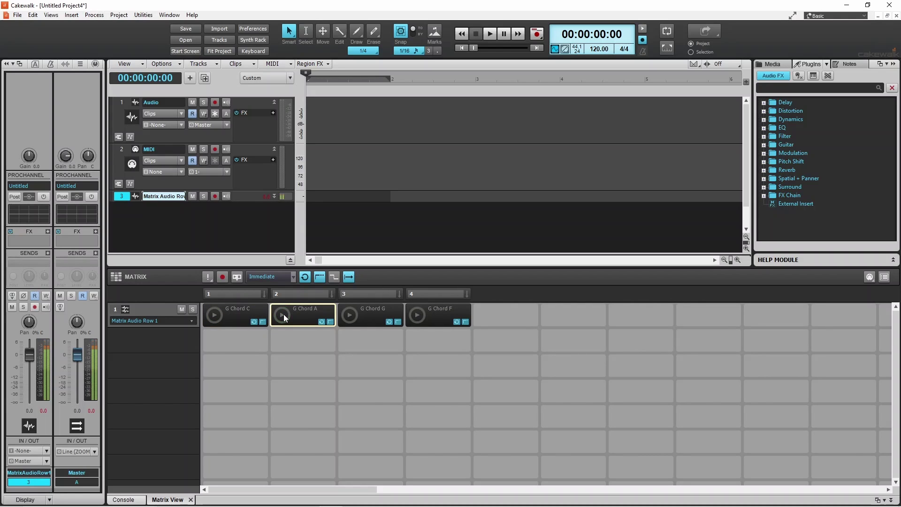
pyautogui.click(293, 277)
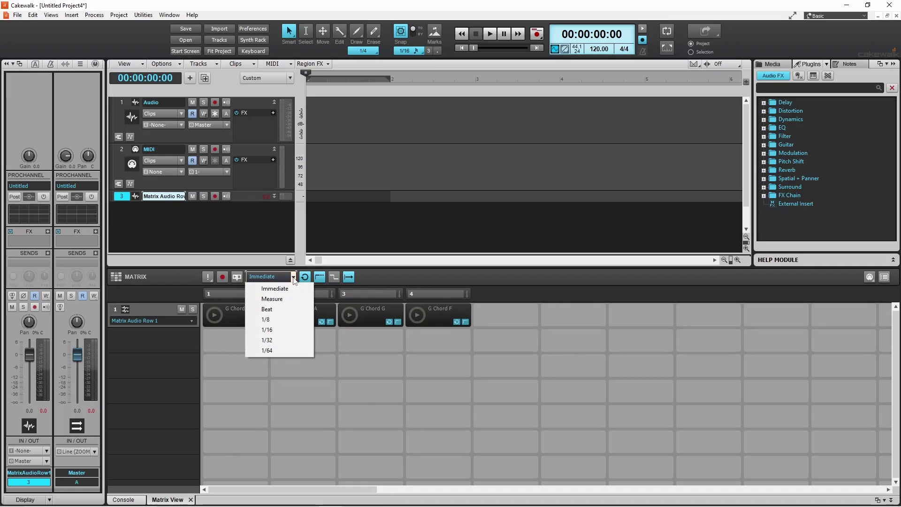
# Set trigger quantize to Beat and alternate between G Chord C and G Chord A
pyautogui.click(278, 308)
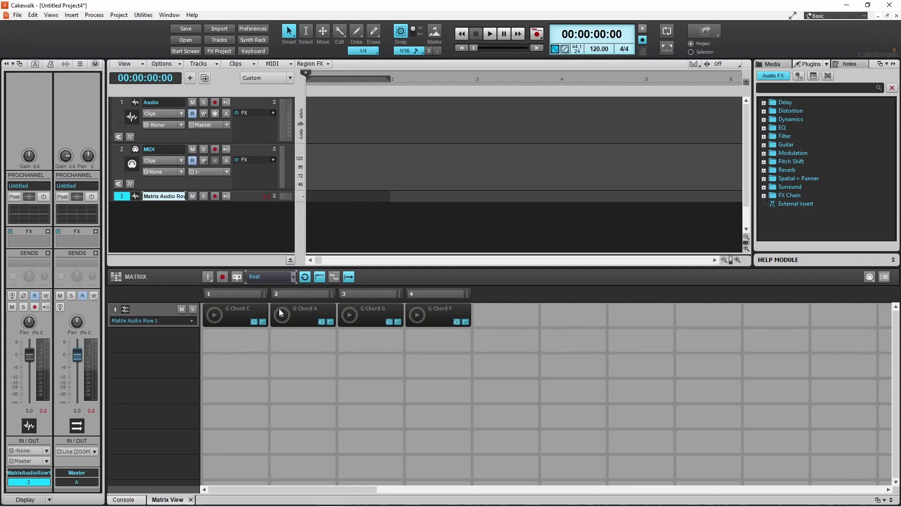
pyautogui.click(215, 315)
pyautogui.click(283, 315)
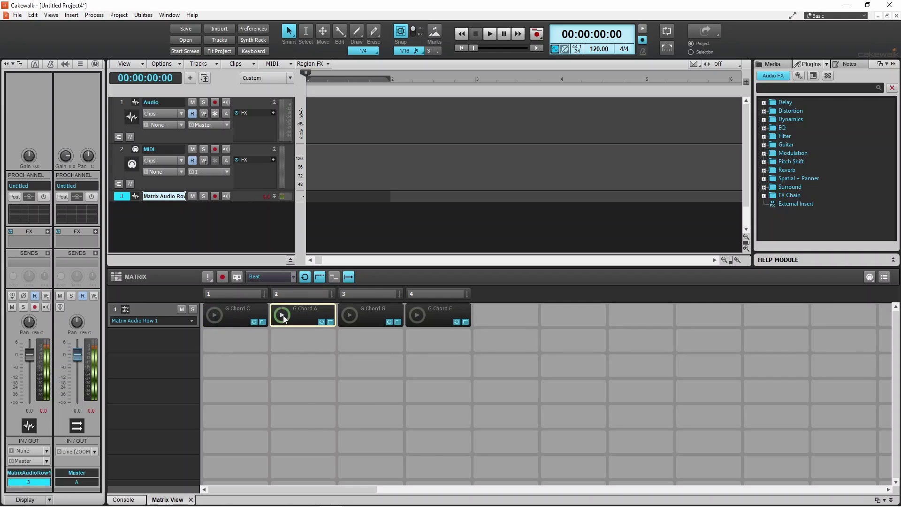
pyautogui.click(218, 313)
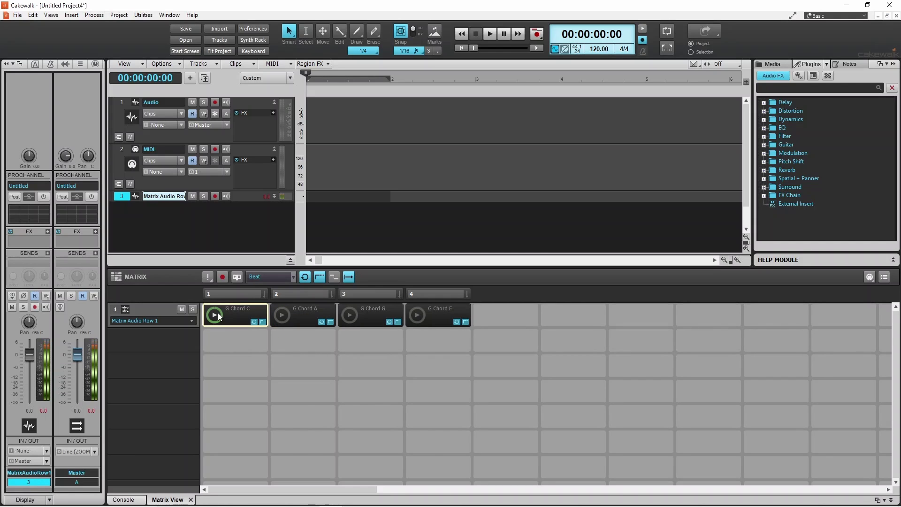
pyautogui.click(283, 314)
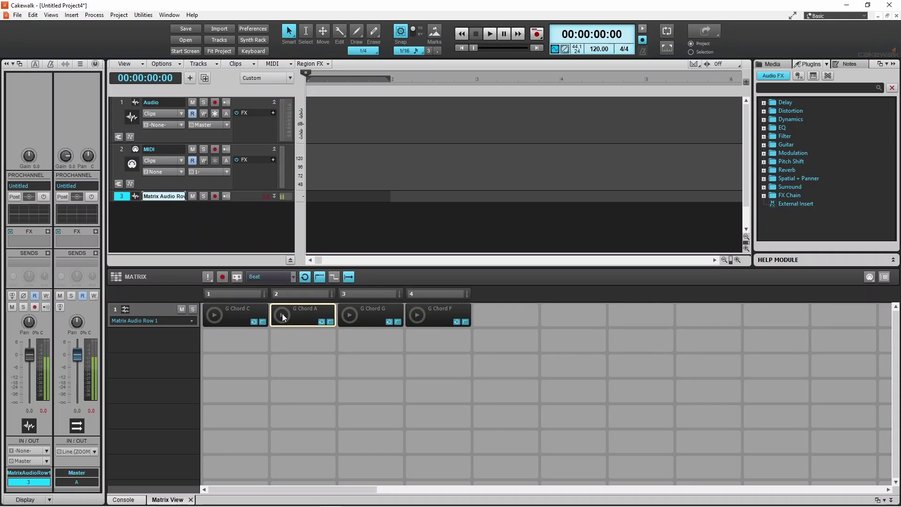
# Change trigger quantize to 1/64 and alternate between G Chord C and G Chord A
pyautogui.click(291, 276)
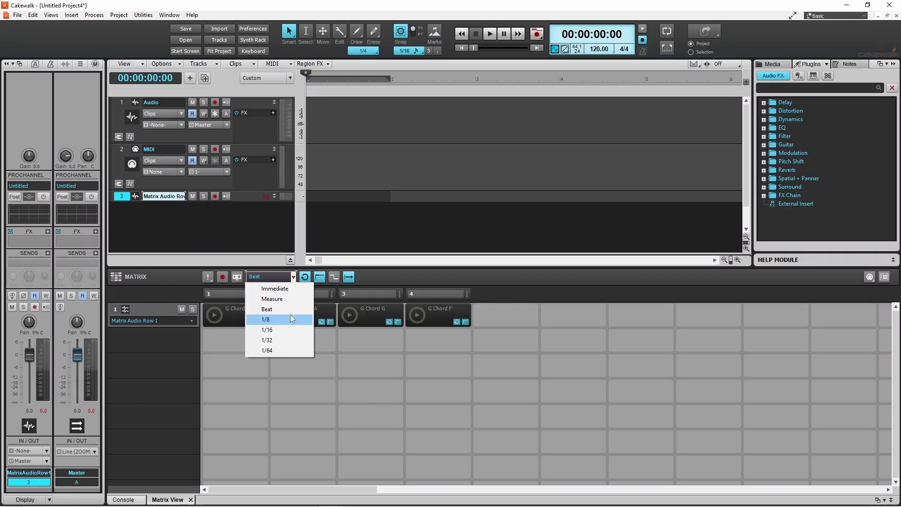
pyautogui.click(279, 350)
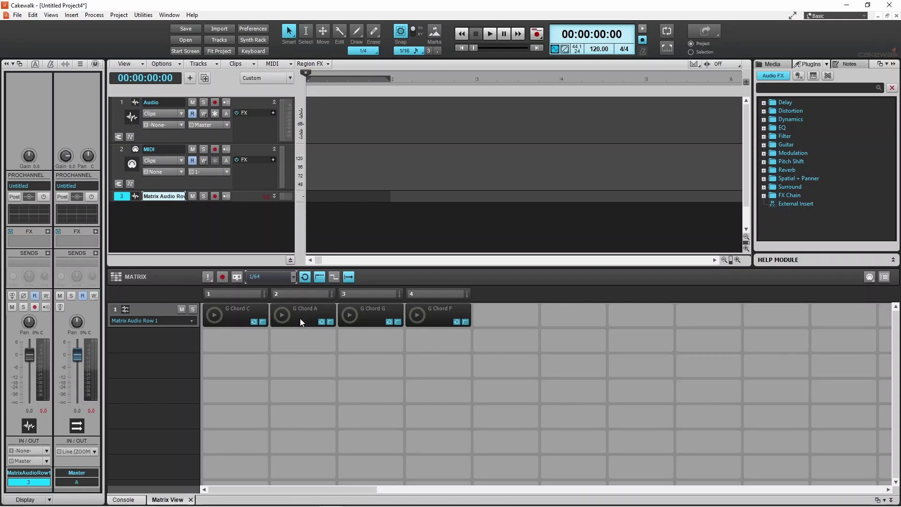
pyautogui.click(214, 315)
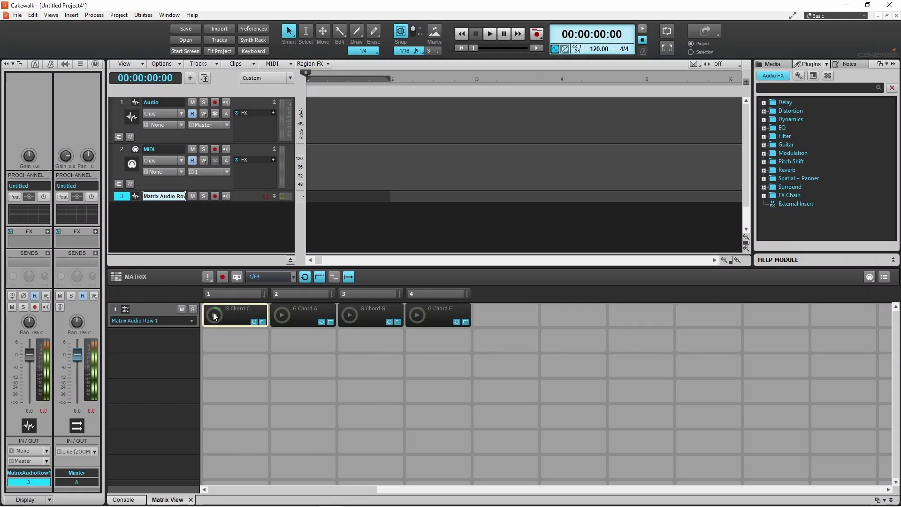
pyautogui.click(283, 313)
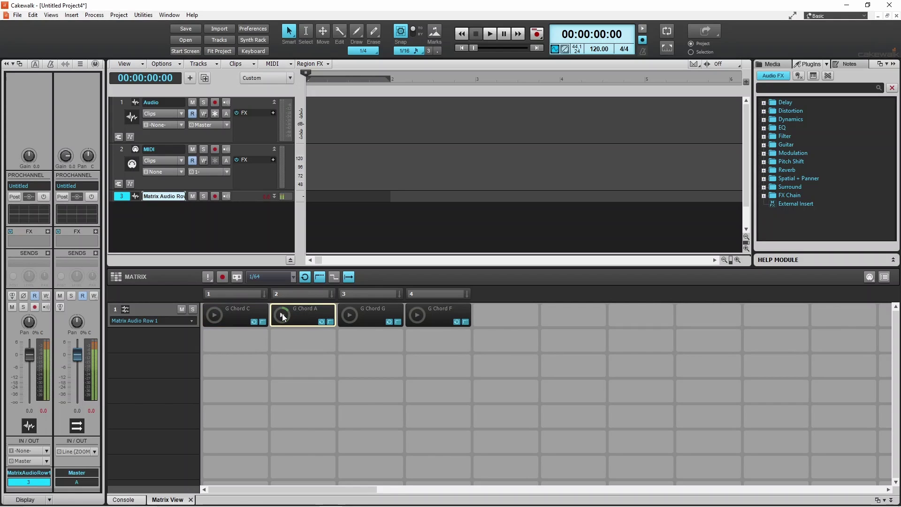
pyautogui.click(227, 313)
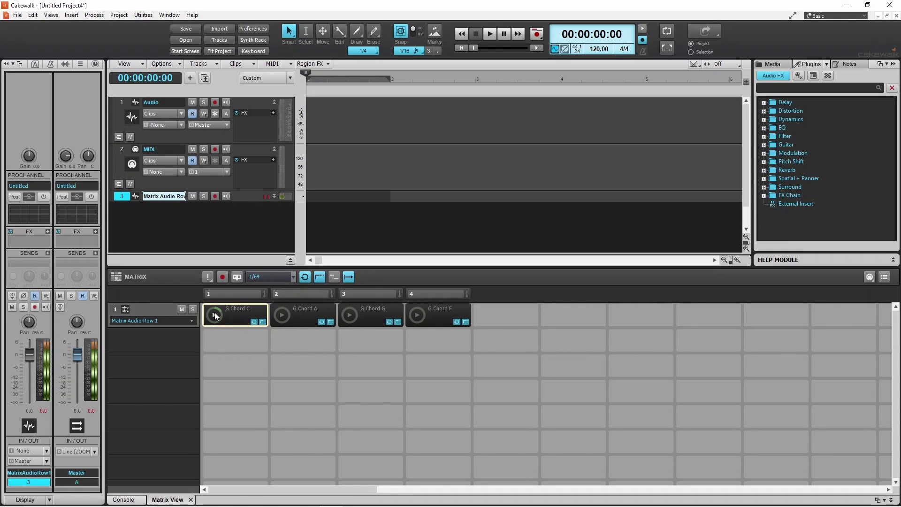
pyautogui.click(282, 314)
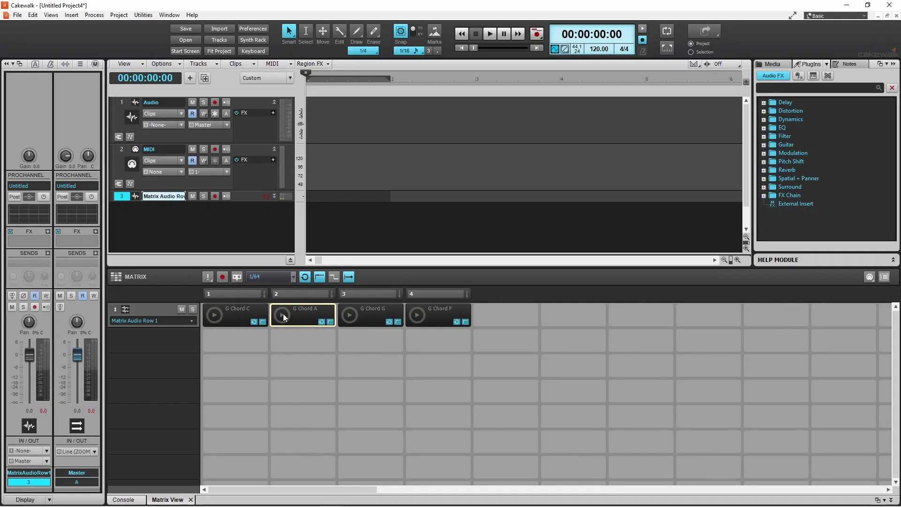
# Play G Chord C, G, A and F in turn, then stop G Chord F
pyautogui.click(218, 312)
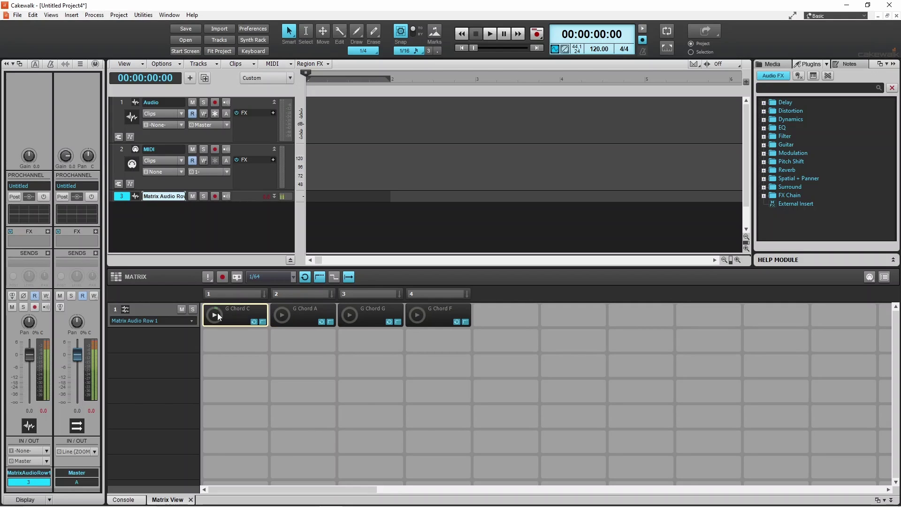
pyautogui.click(349, 315)
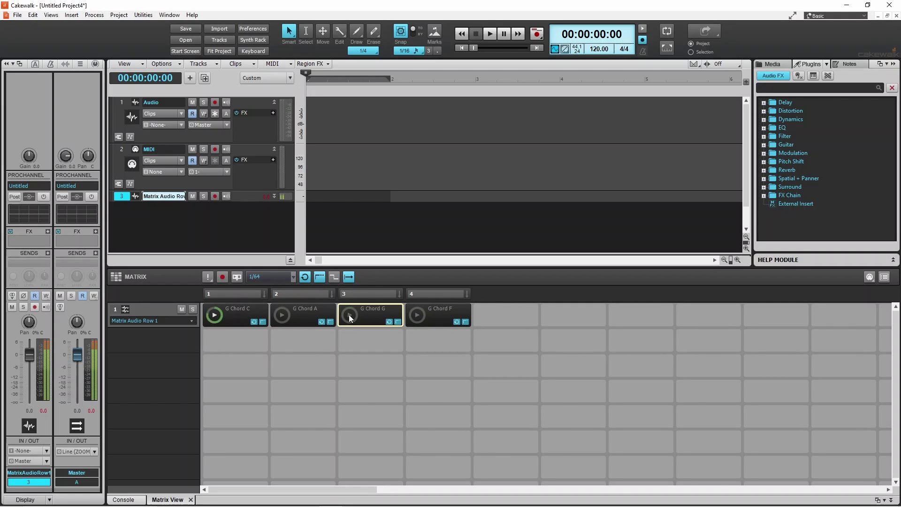
pyautogui.click(282, 315)
pyautogui.click(417, 315)
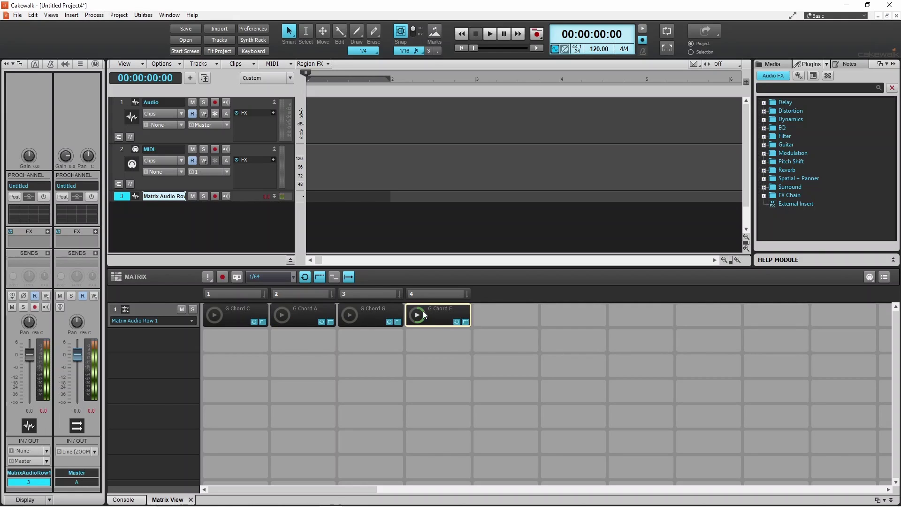
pyautogui.click(422, 313)
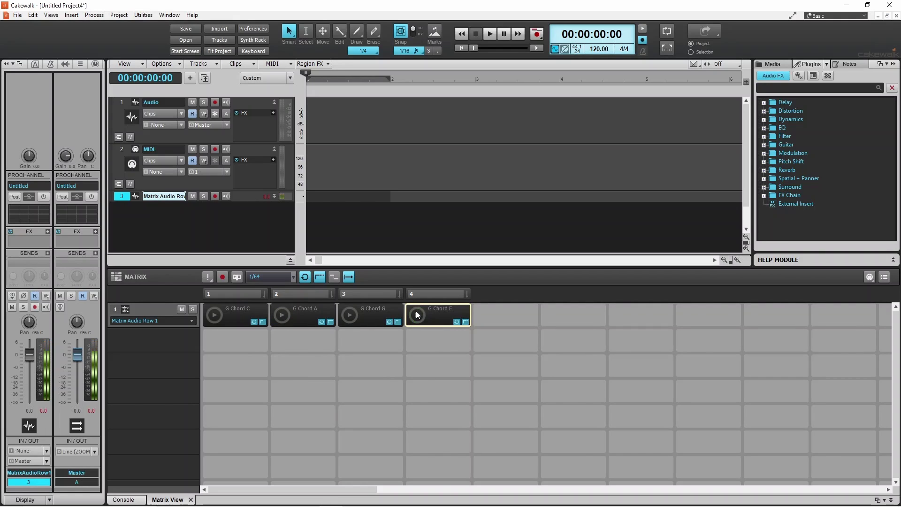
# Set trigger quantize to Measure, play G Chord C, G, A and F in turn, then stop F
pyautogui.click(293, 276)
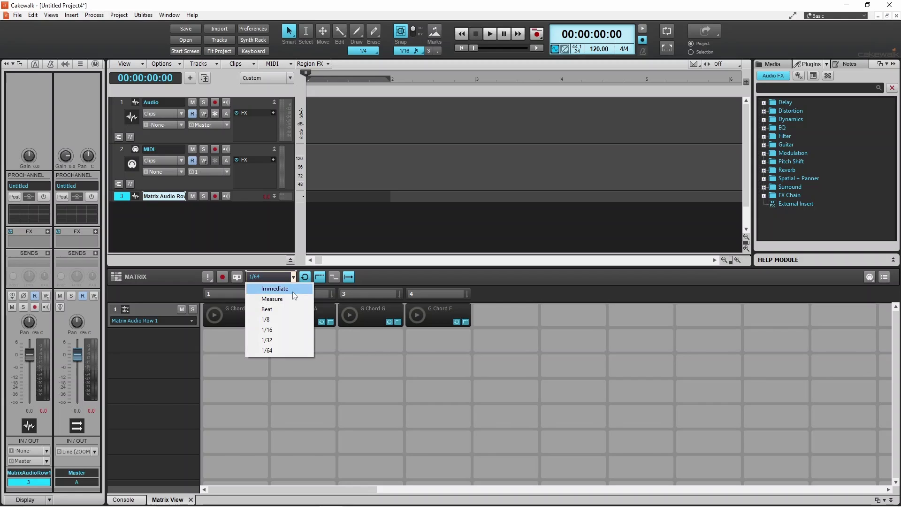
pyautogui.click(292, 298)
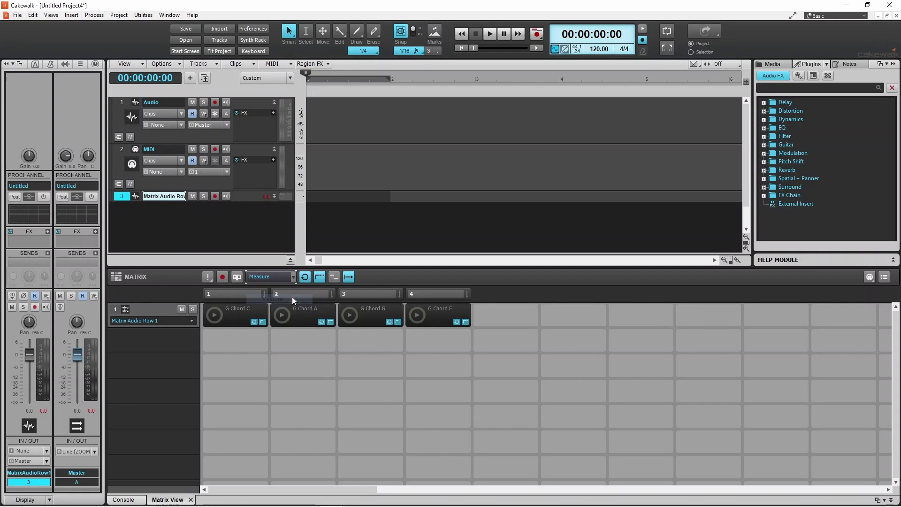
pyautogui.click(213, 313)
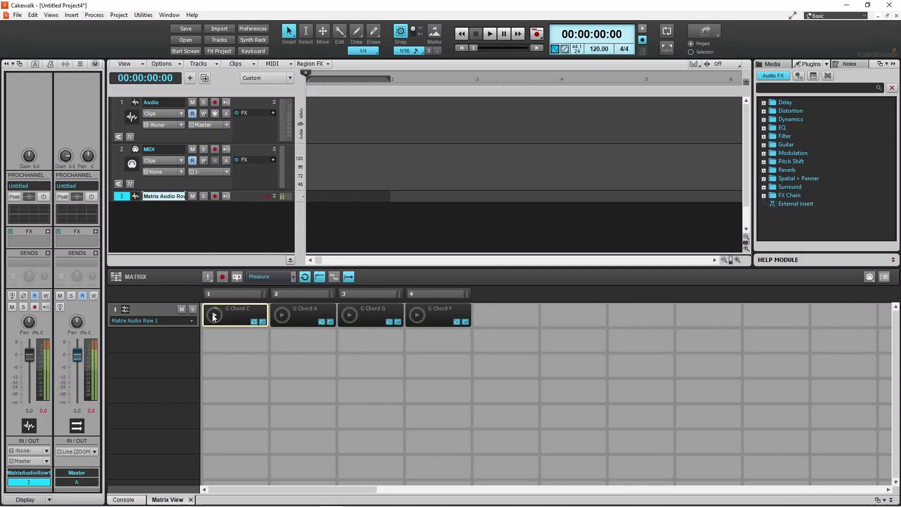
pyautogui.click(349, 315)
pyautogui.click(283, 314)
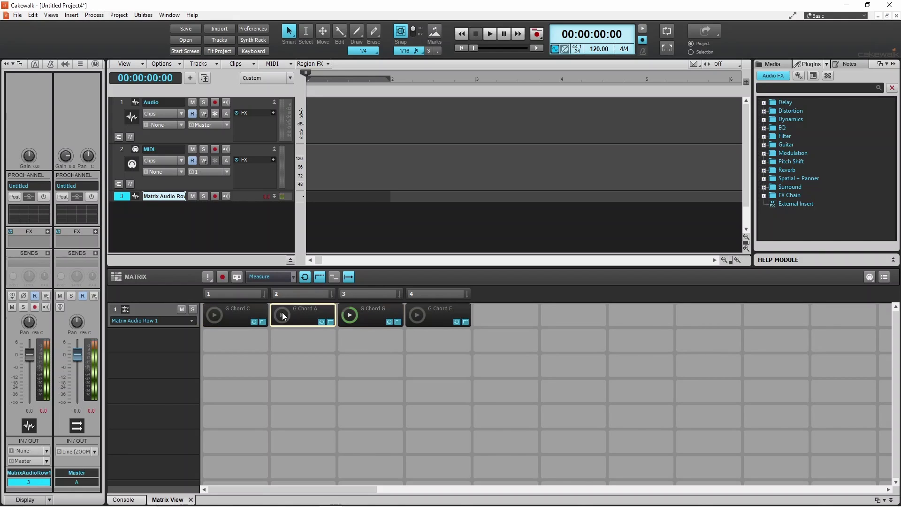
pyautogui.click(418, 316)
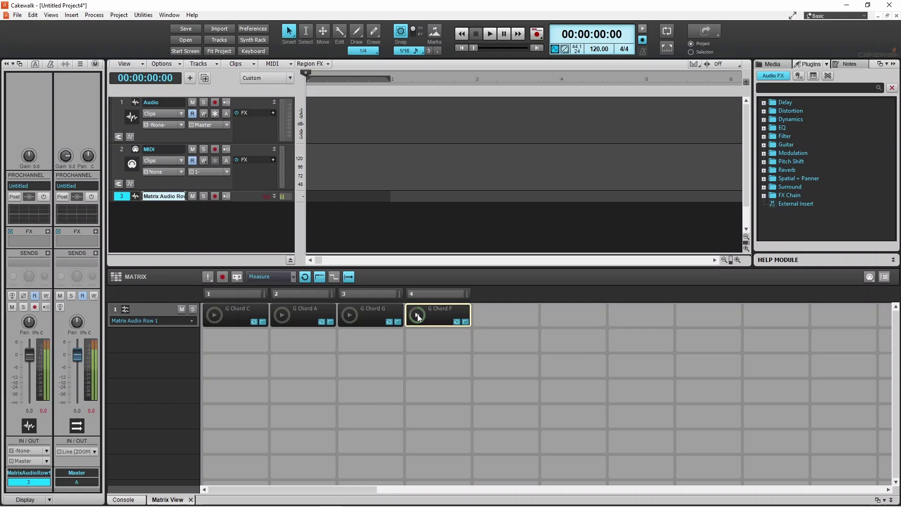
pyautogui.click(417, 314)
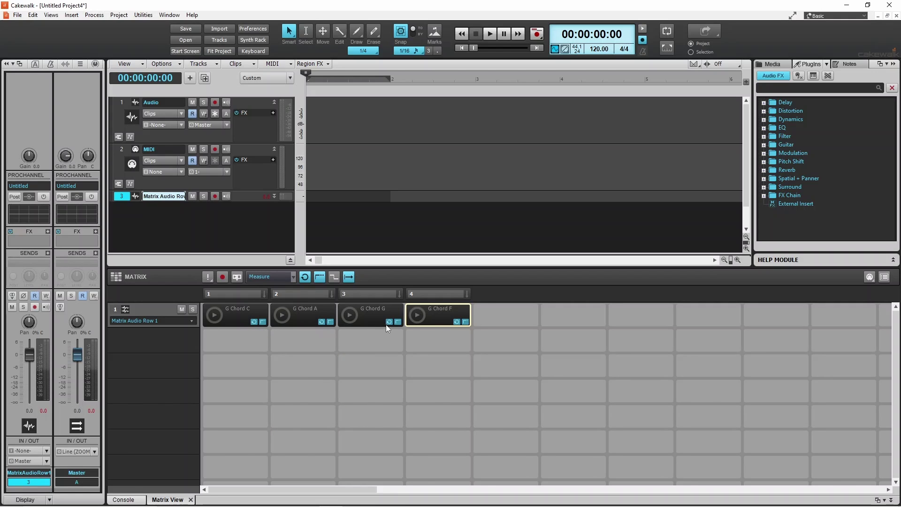
# Switch G Chord C to one-shot, trigger it three times, then restore it to looping
pyautogui.click(252, 322)
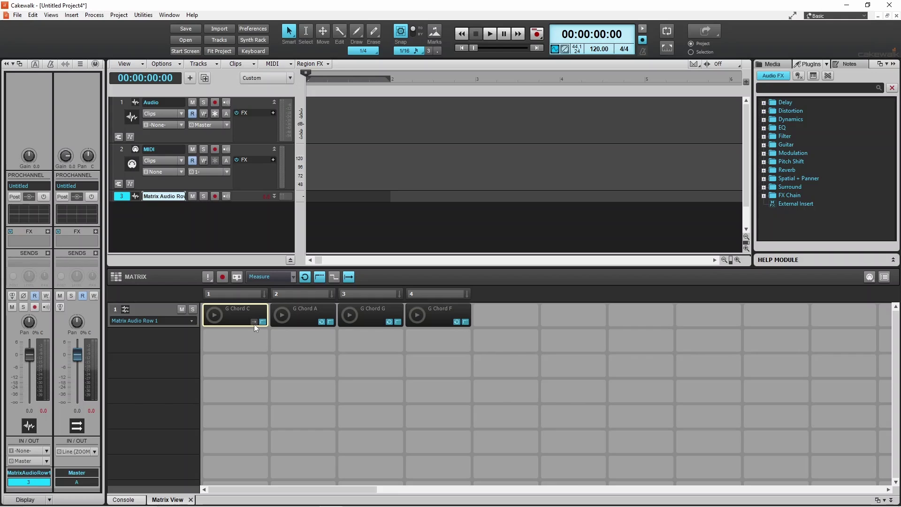
pyautogui.click(214, 315)
pyautogui.click(215, 314)
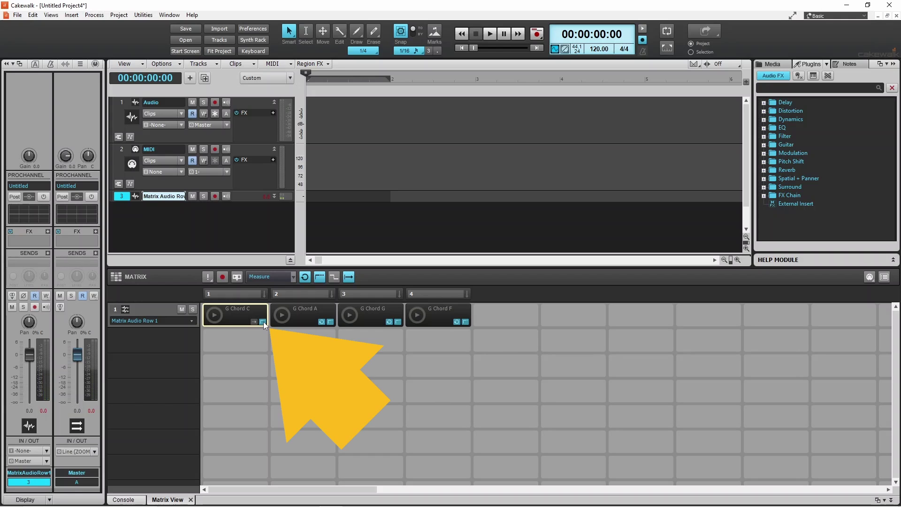
pyautogui.click(215, 316)
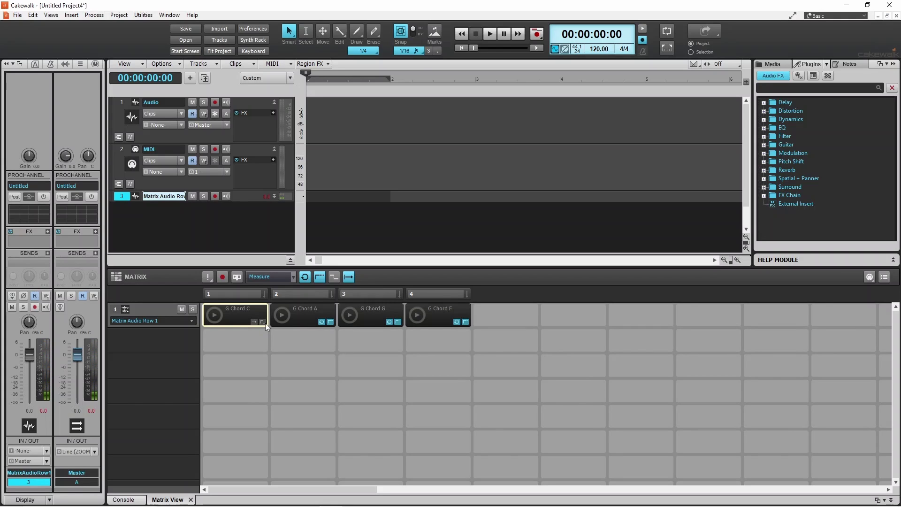
pyautogui.click(252, 322)
# Turn off Global Loop Mode, then toggle G Chord A's loop setting on and back off
pyautogui.click(305, 278)
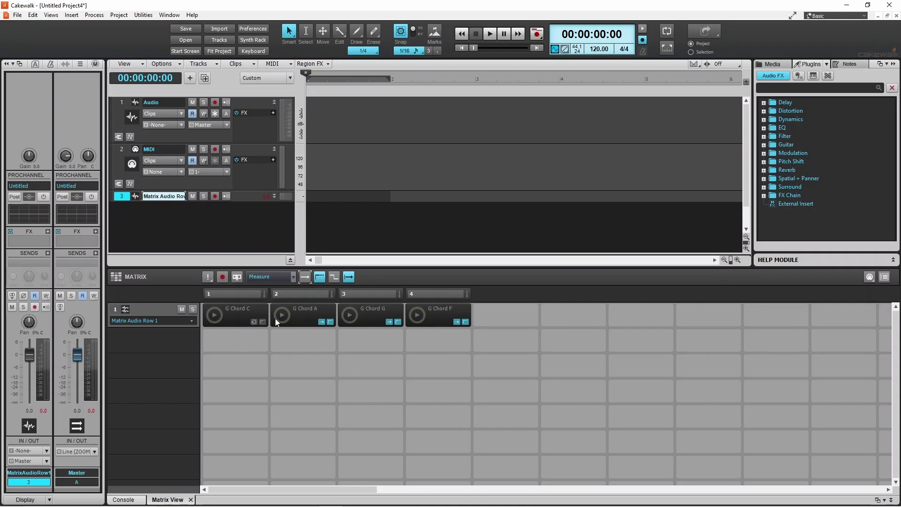
pyautogui.click(321, 322)
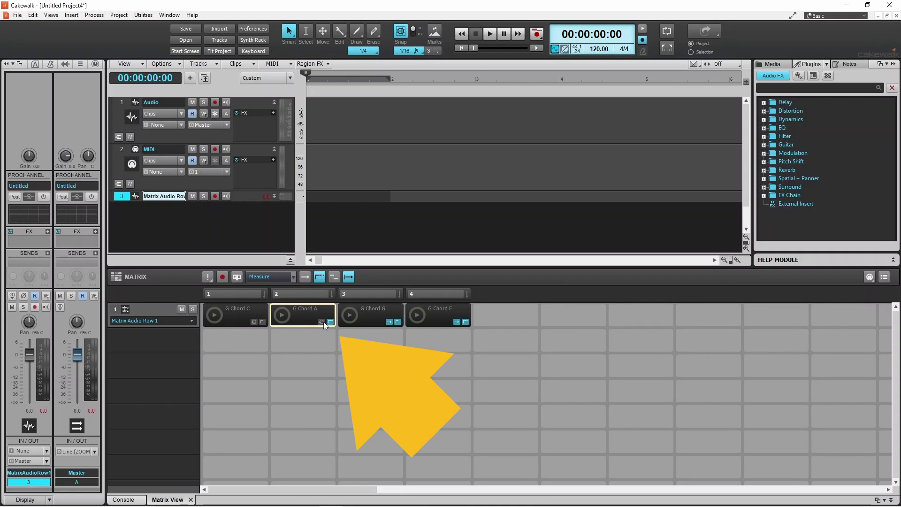
pyautogui.click(321, 322)
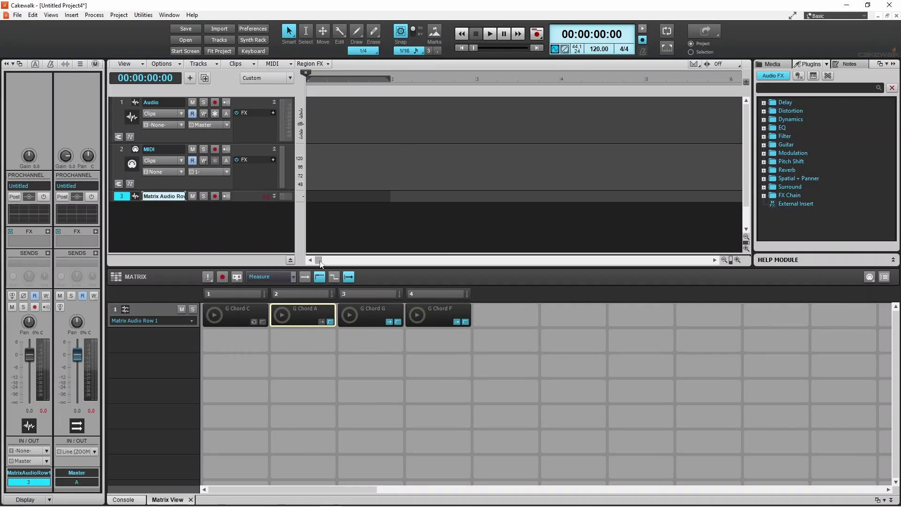
# Toggle the Matrix option button off and back on, and give G Chord A its own play mode
pyautogui.click(321, 278)
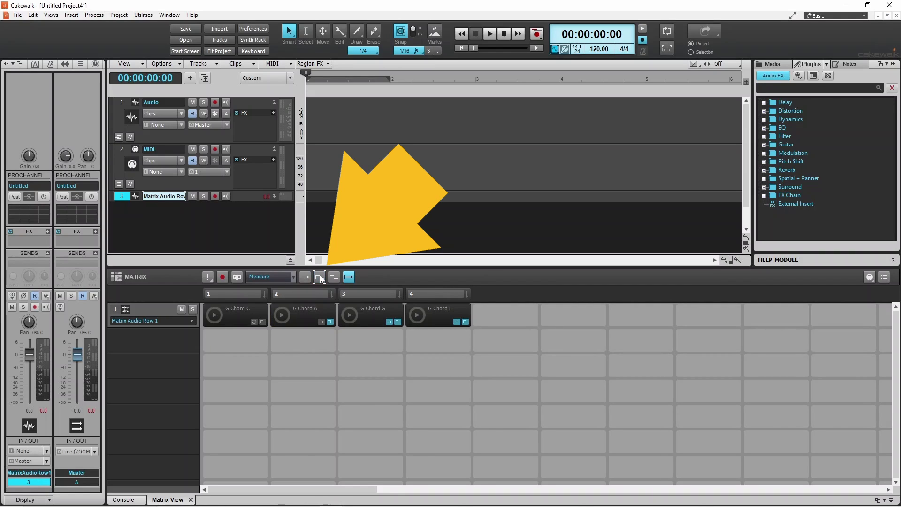
pyautogui.click(321, 278)
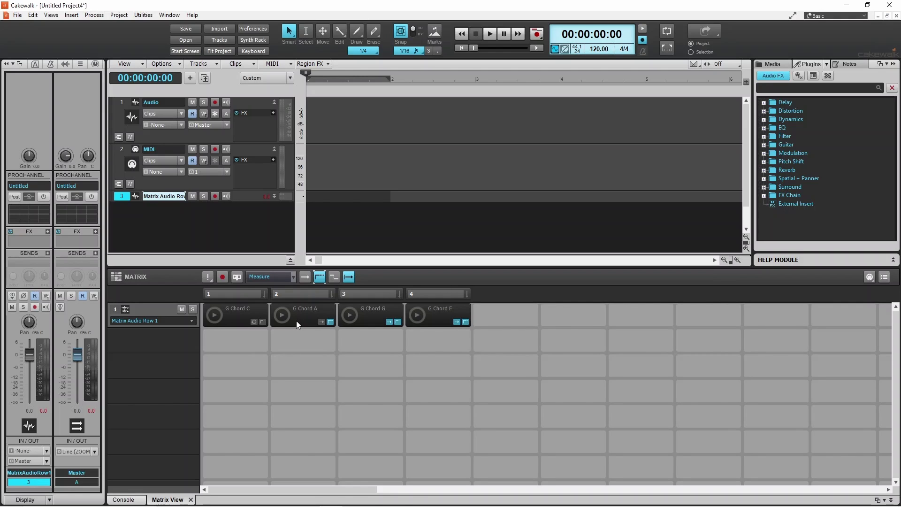
pyautogui.click(321, 322)
# Switch Global Loop Mode on, then off, and set G Chord C to play once
pyautogui.click(305, 278)
pyautogui.click(306, 276)
pyautogui.click(253, 322)
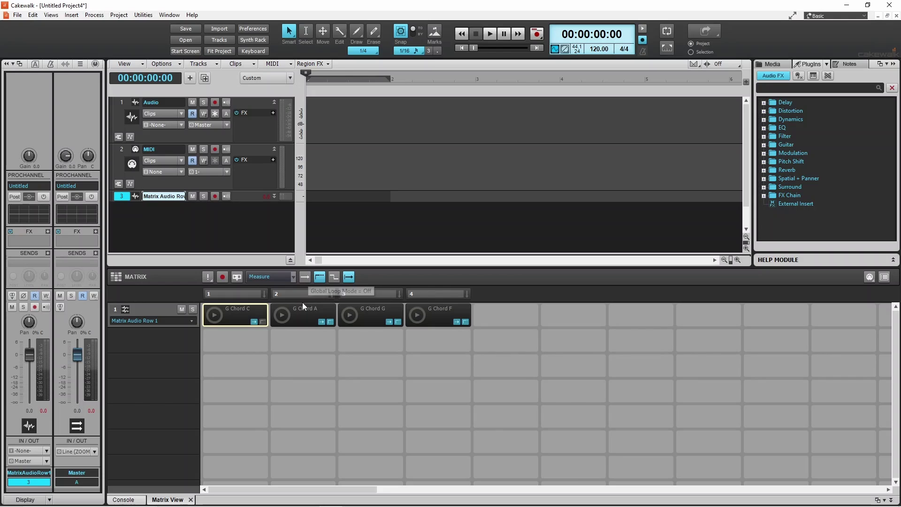
# Turn Global Loop Mode back on and re-enable G Chord C's own play mode
pyautogui.click(305, 277)
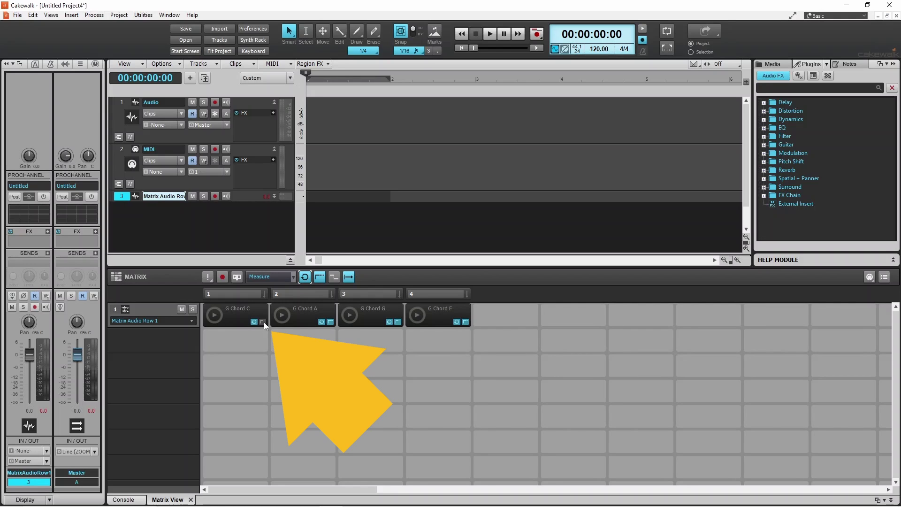
pyautogui.click(262, 322)
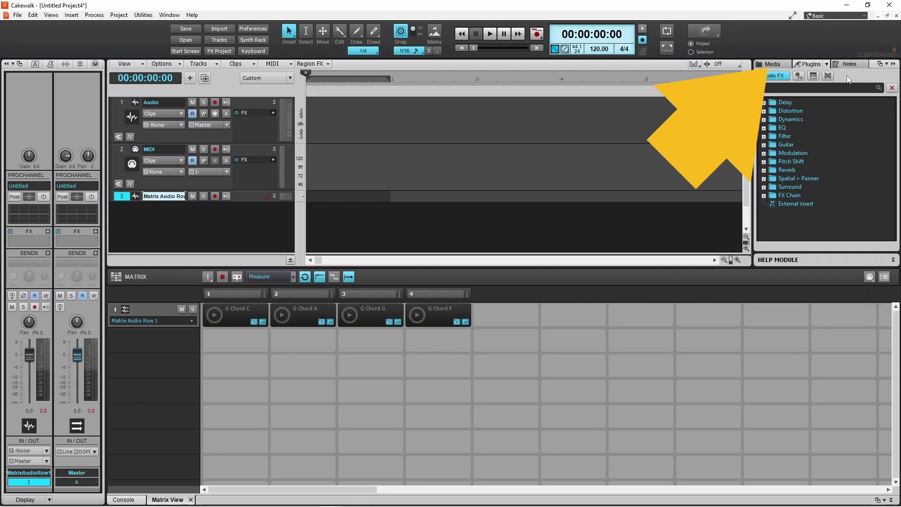
# In the Media browser, open MIDI Library > Drums > House and select House1_drm
pyautogui.click(778, 61)
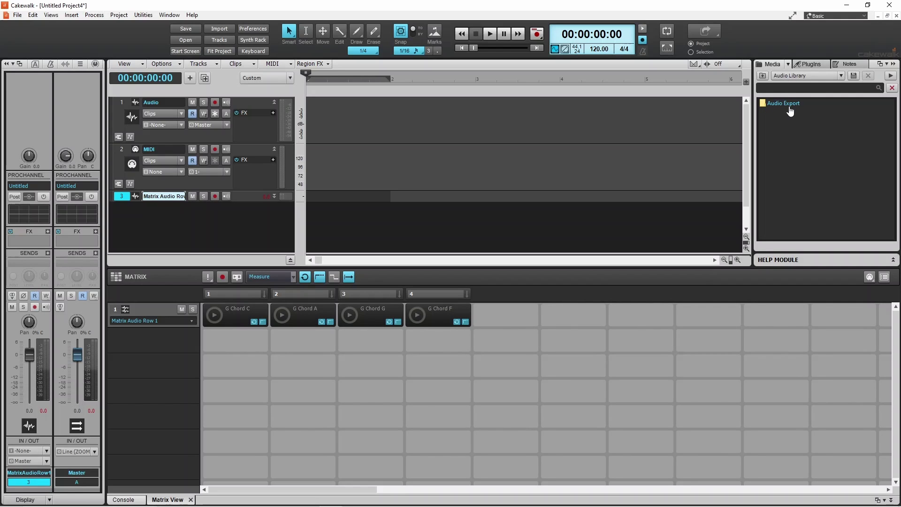
pyautogui.click(762, 76)
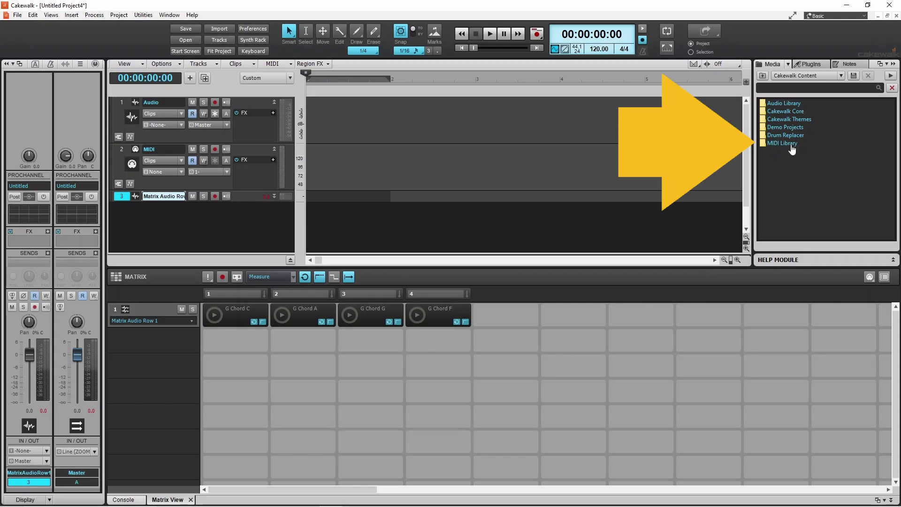
pyautogui.doubleClick(763, 144)
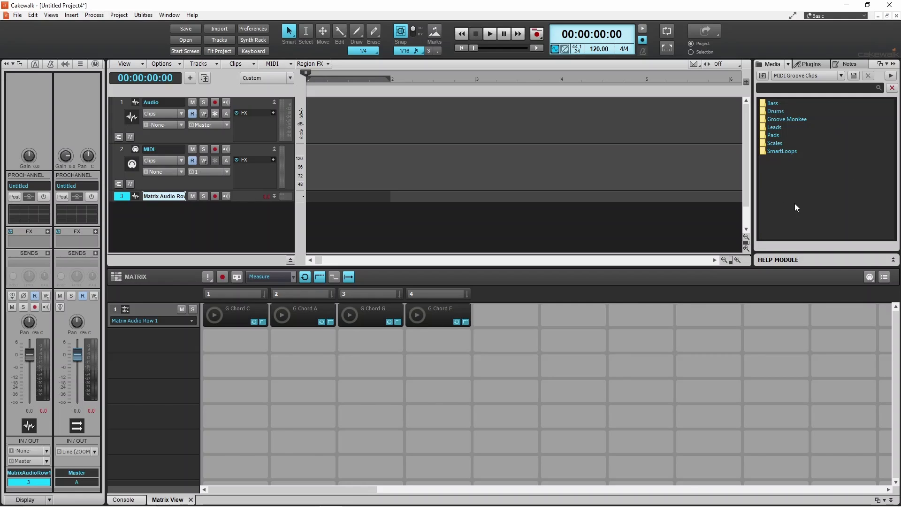
pyautogui.doubleClick(766, 113)
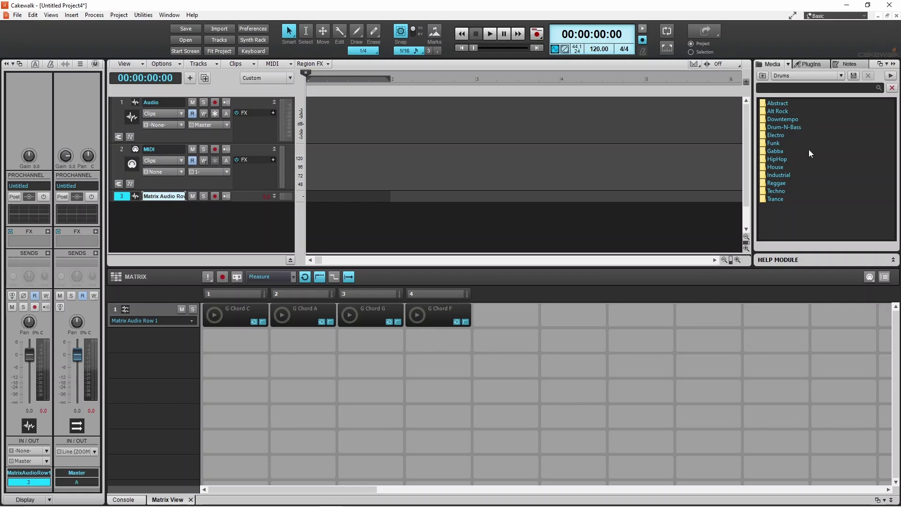
pyautogui.doubleClick(774, 167)
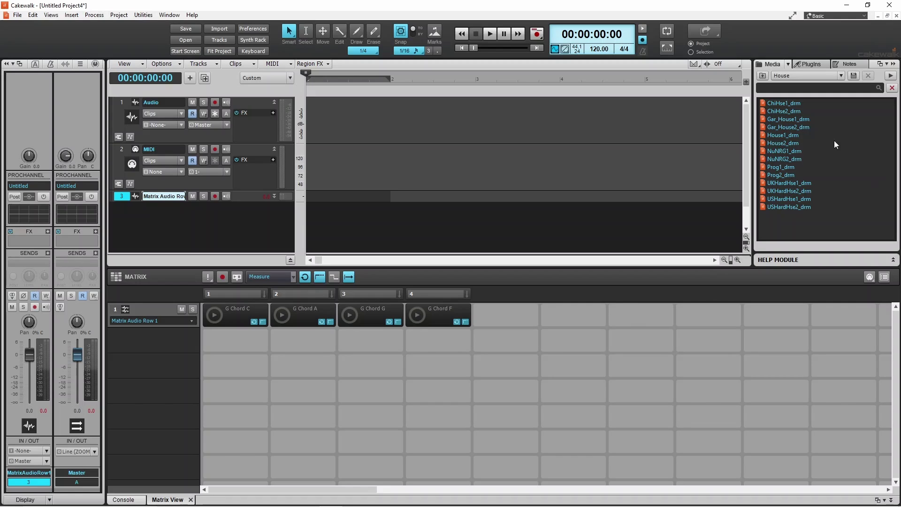
pyautogui.click(788, 136)
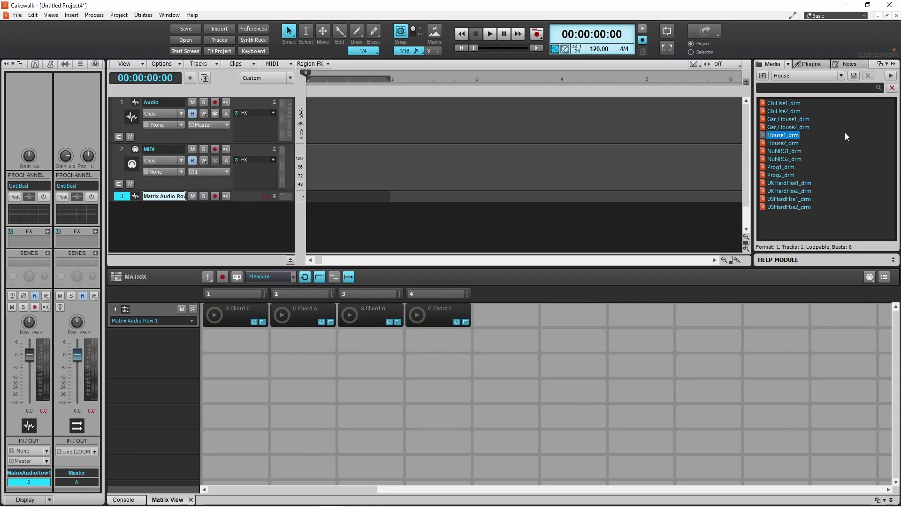
# Insert Cakewalk TTS-1 from Plugins > Instruments > General MIDI as a simple instrument track
pyautogui.click(812, 65)
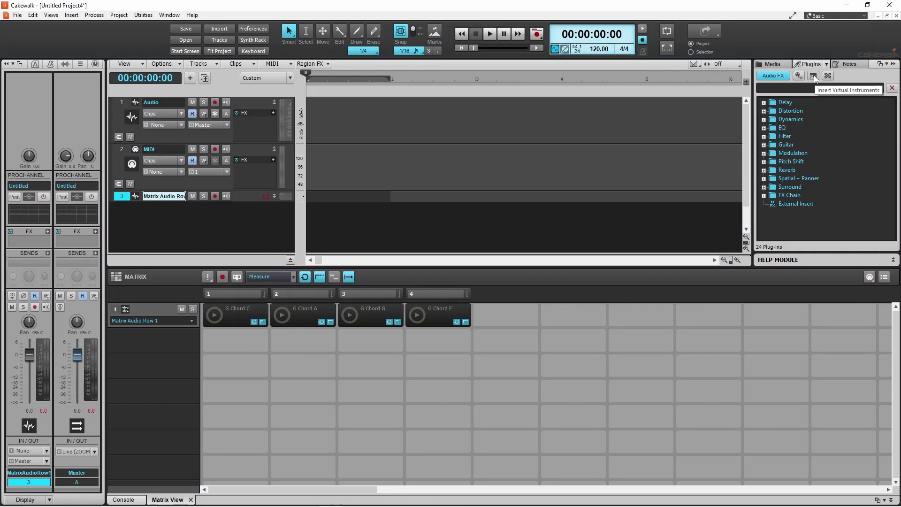
pyautogui.click(814, 76)
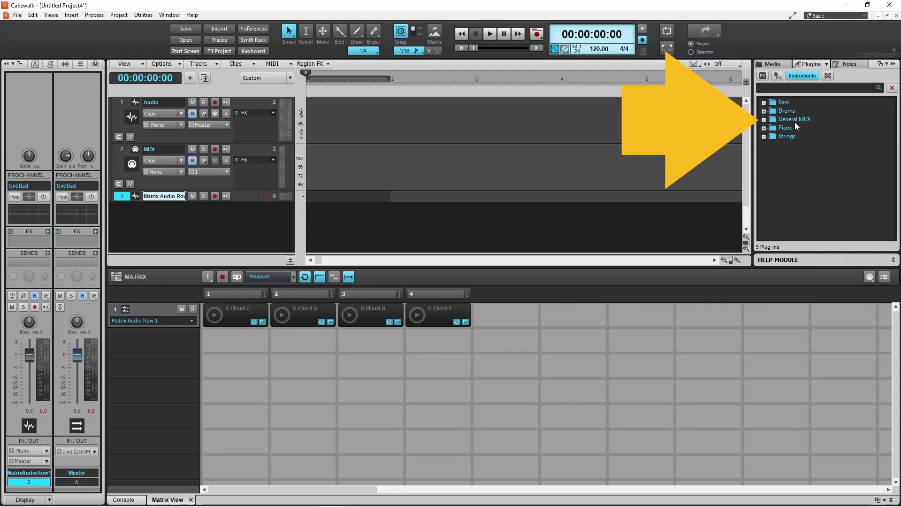
pyautogui.click(763, 120)
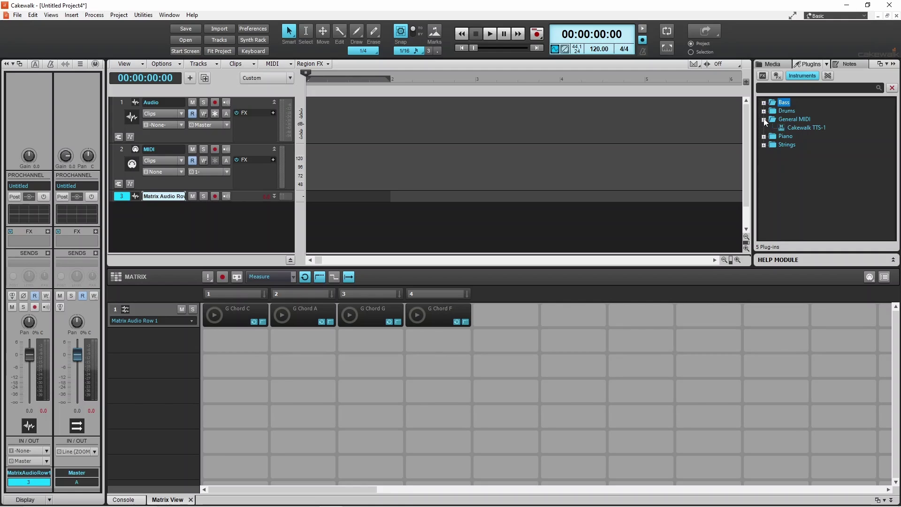
pyautogui.doubleClick(800, 126)
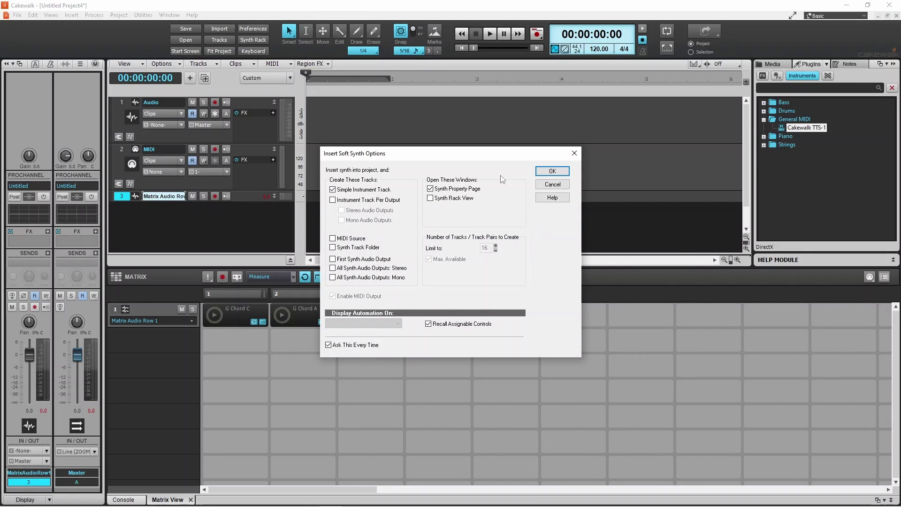
pyautogui.click(553, 171)
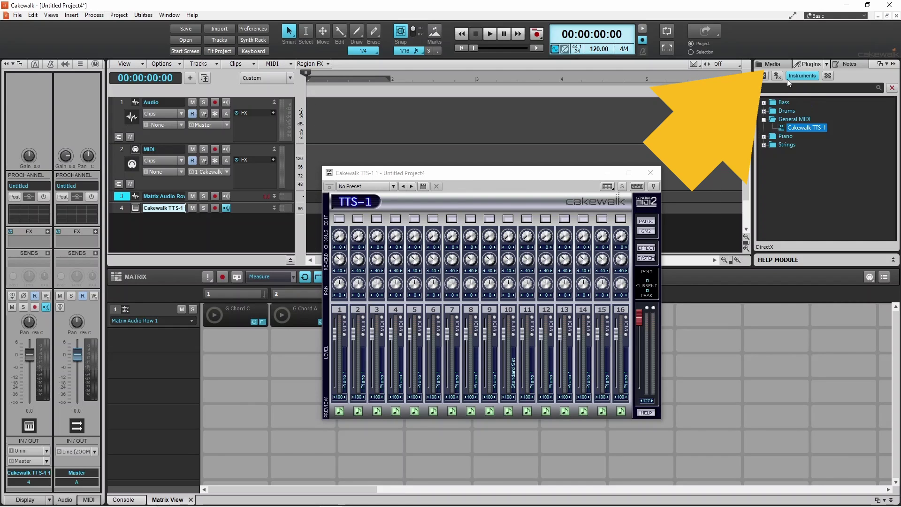
# Back in the Media browser, preview the House1_drm and House2_drm loops, stopping each after listening
pyautogui.click(774, 63)
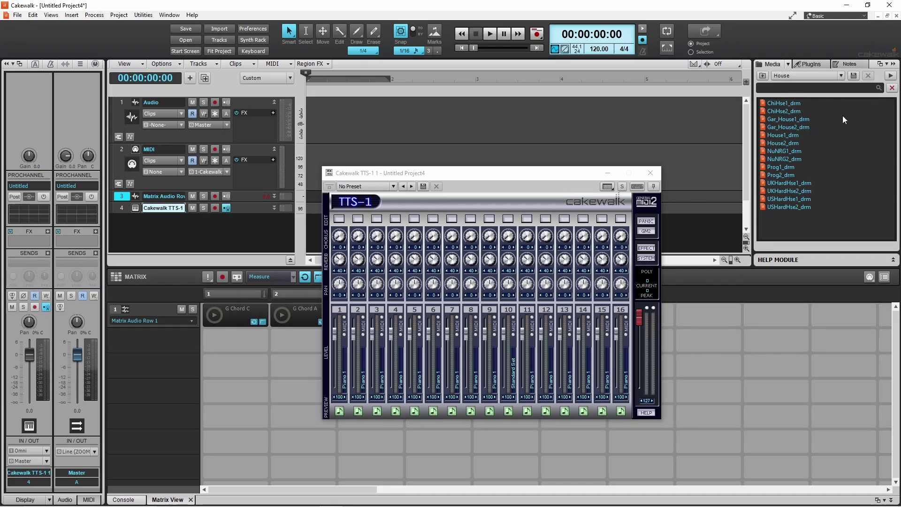
pyautogui.click(778, 135)
pyautogui.click(778, 135)
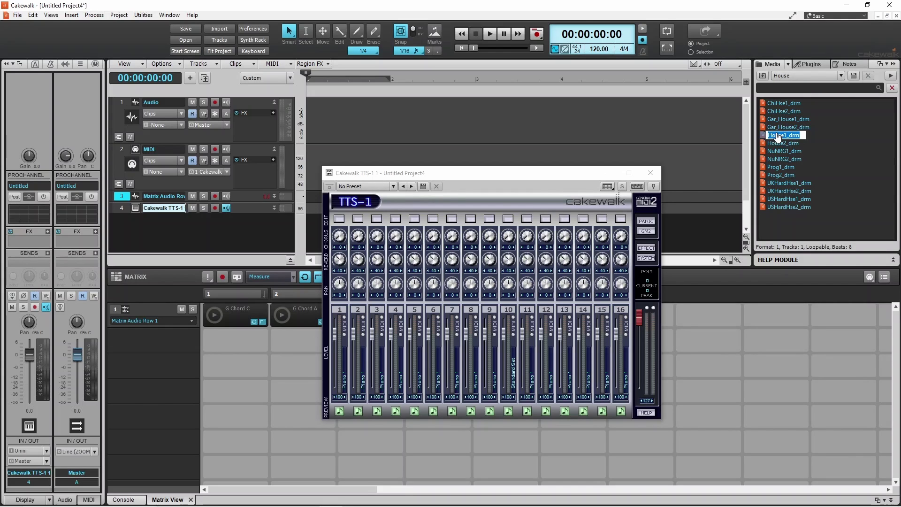
pyautogui.click(814, 138)
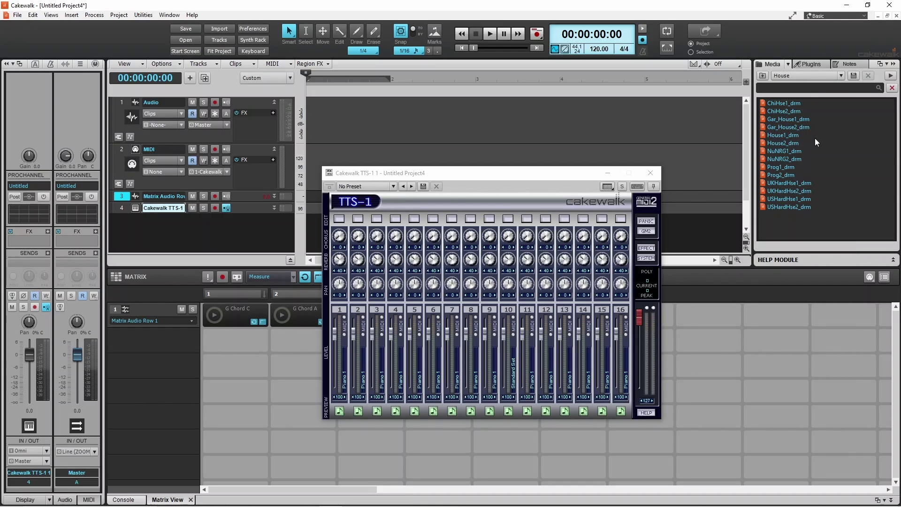
pyautogui.click(766, 137)
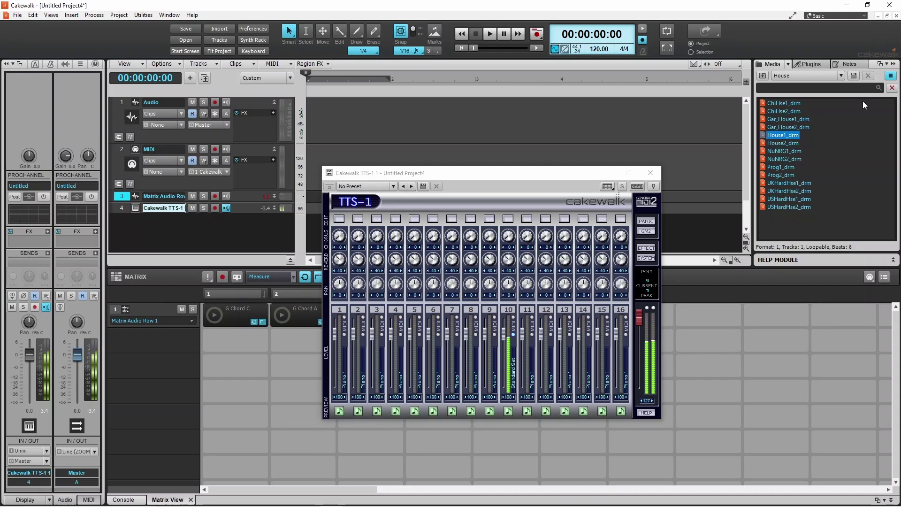
pyautogui.click(891, 76)
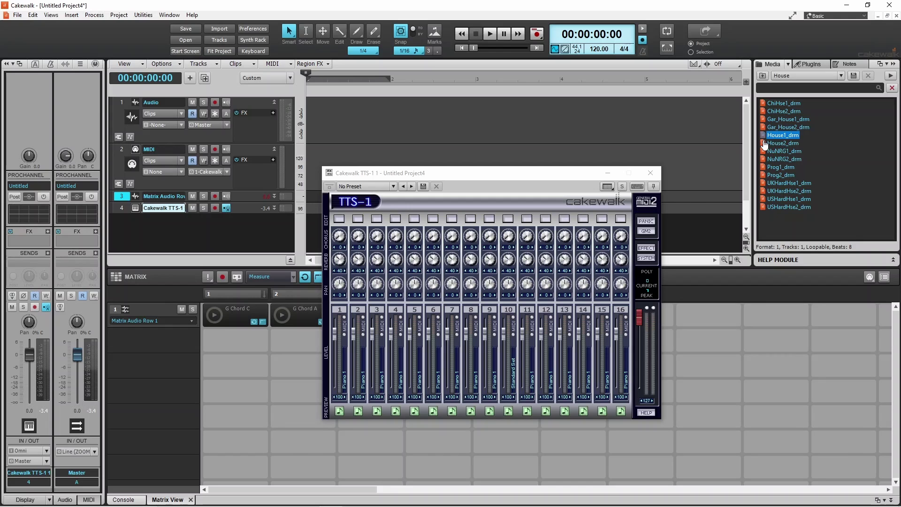
pyautogui.click(779, 143)
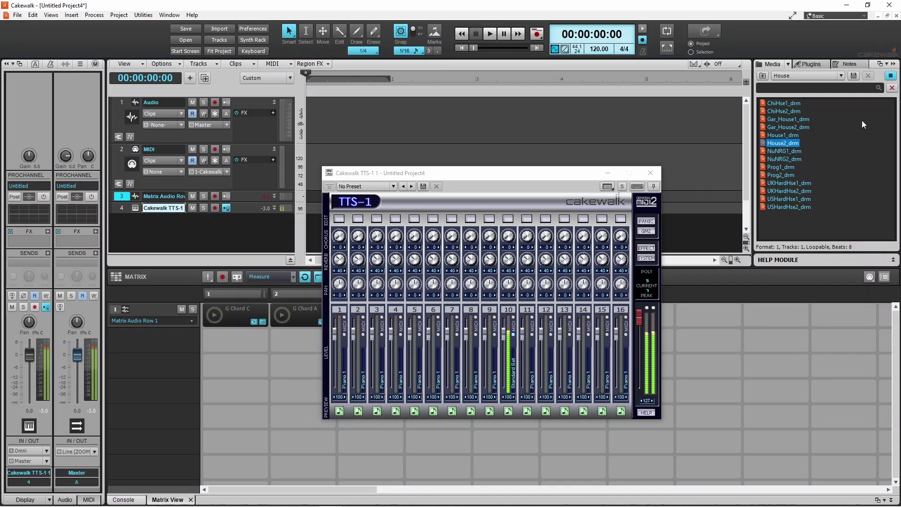
pyautogui.click(890, 76)
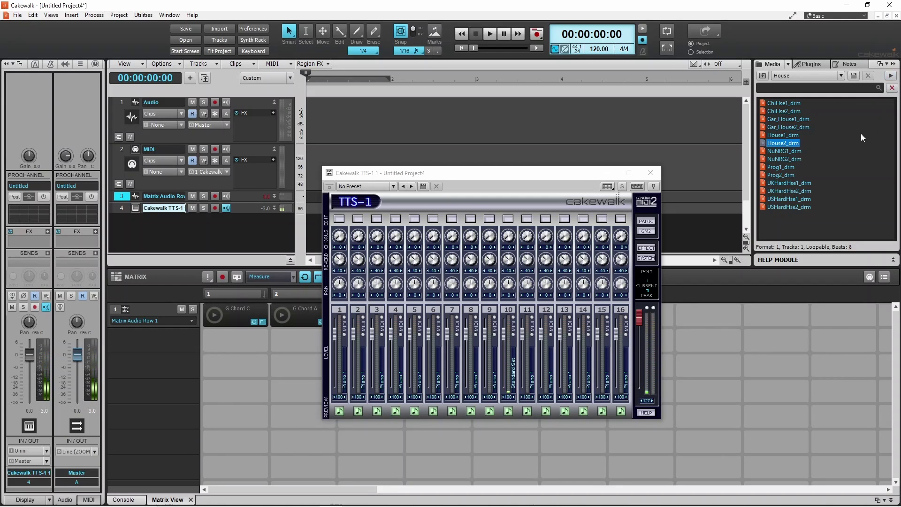
pyautogui.press('Up')
pyautogui.press('Up')
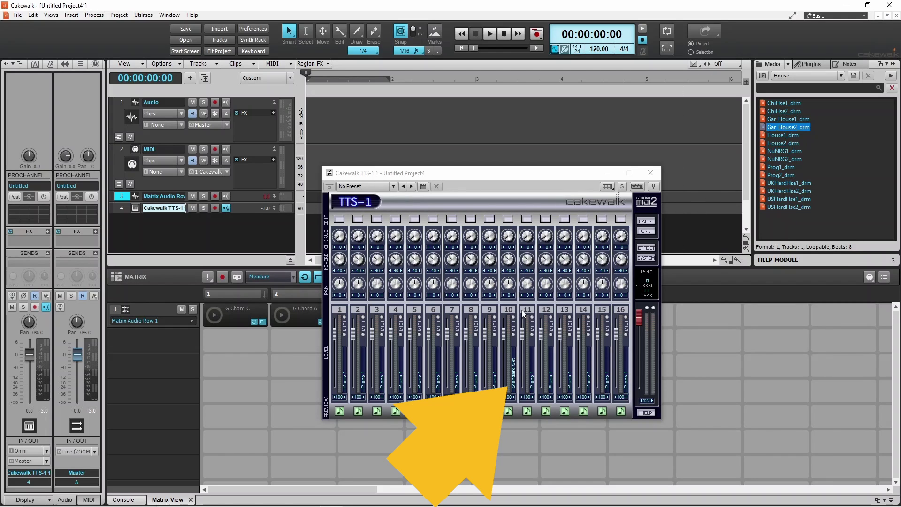
# Bring up the Preset > Drum Set kit choices for TTS-1 channel 10
pyautogui.click(514, 367)
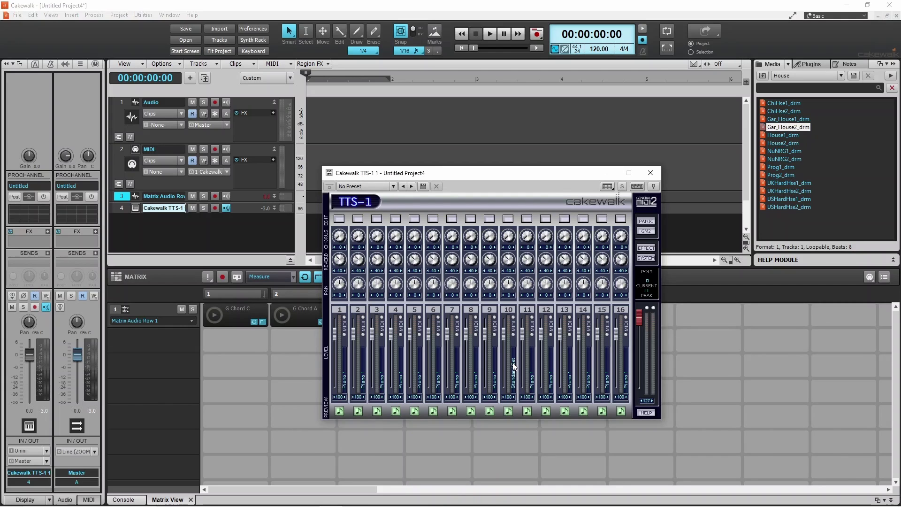
pyautogui.moveTo(550, 369)
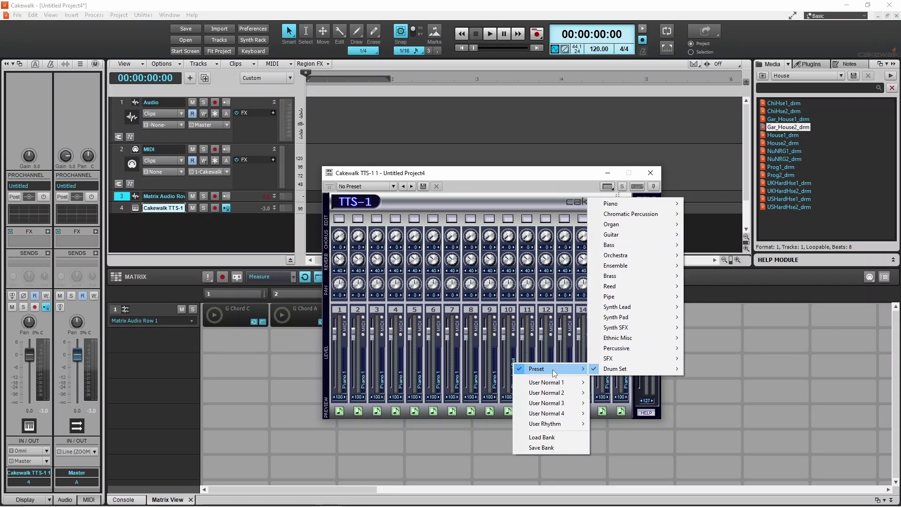
pyautogui.moveTo(632, 369)
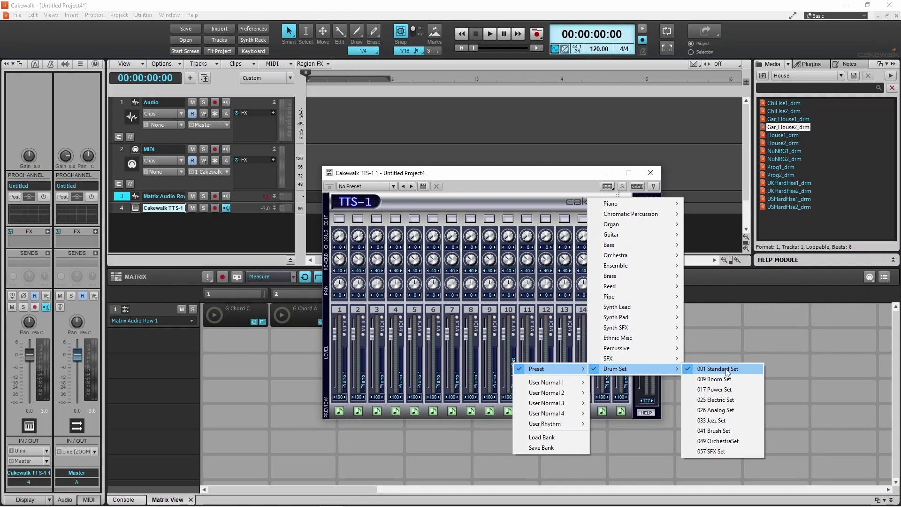
# Set channel 10 to 009 Room Set, preview House1_drm with it, then close TTS-1
pyautogui.click(726, 380)
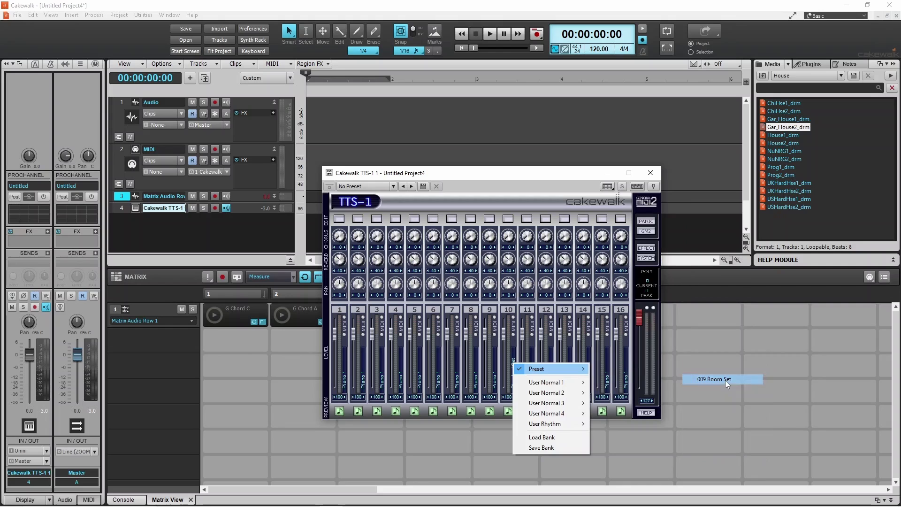
pyautogui.click(793, 135)
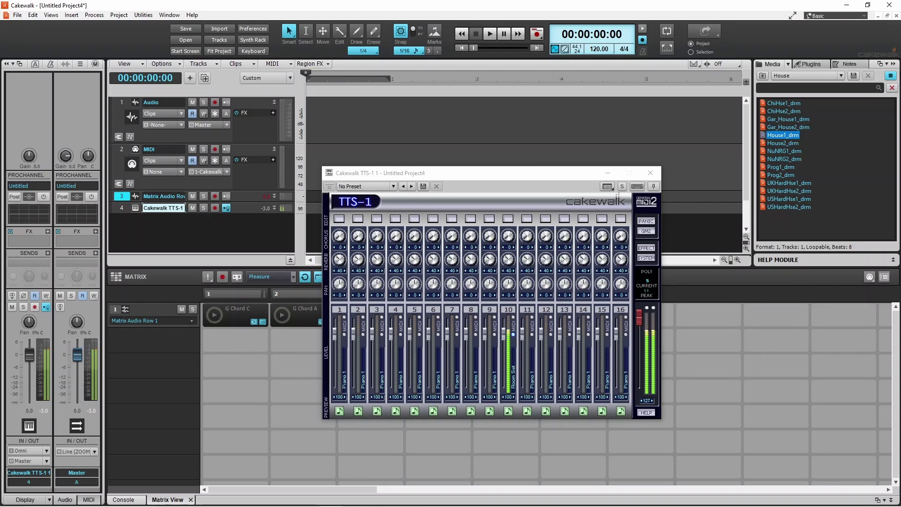
pyautogui.click(891, 77)
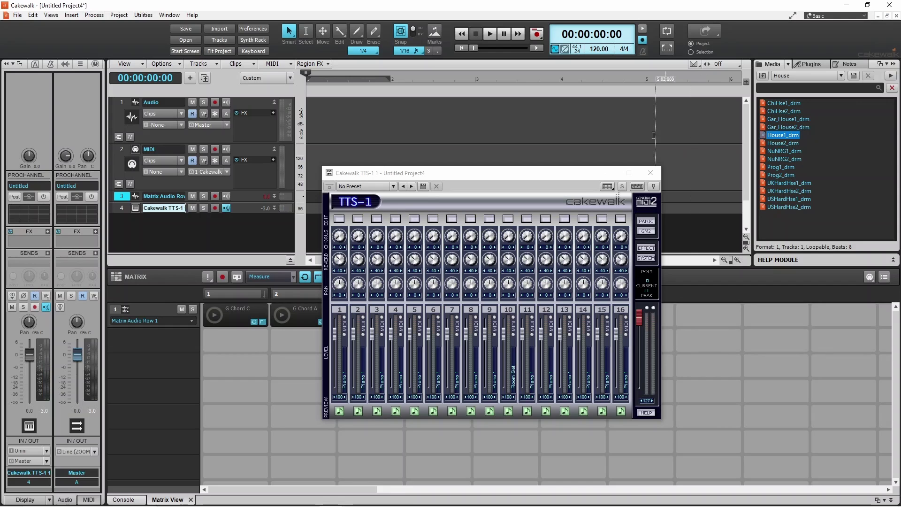
pyautogui.click(651, 174)
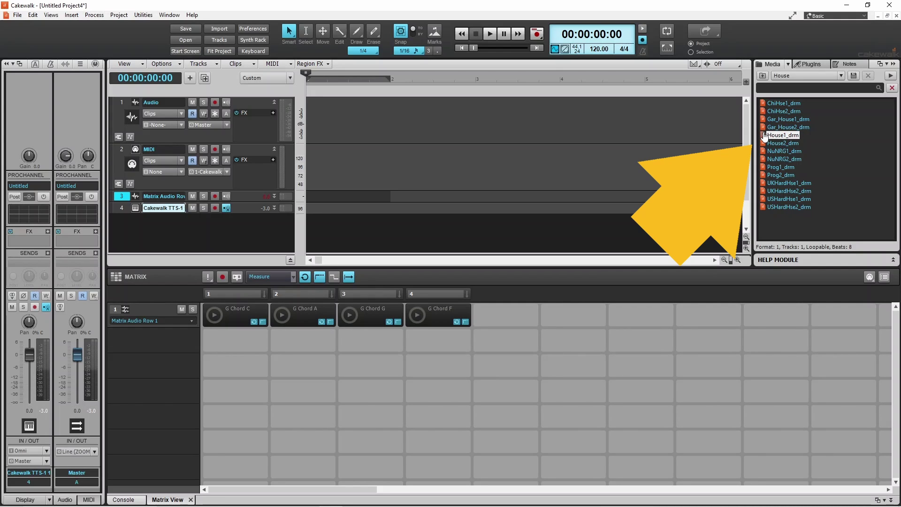
# Place House1_drm and House2_drm in Matrix row 2 cells 1 and 2, then play each clip
pyautogui.moveTo(764, 136); pyautogui.dragTo(229, 340)
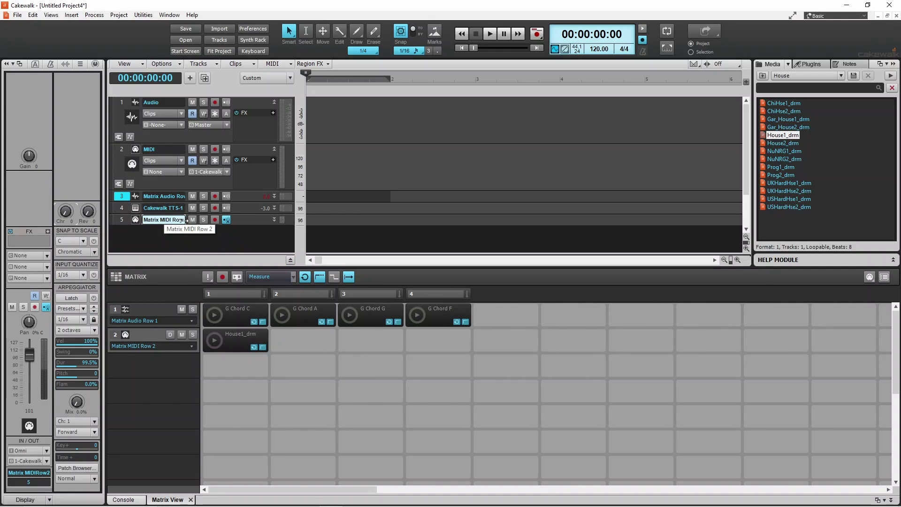
pyautogui.click(123, 219)
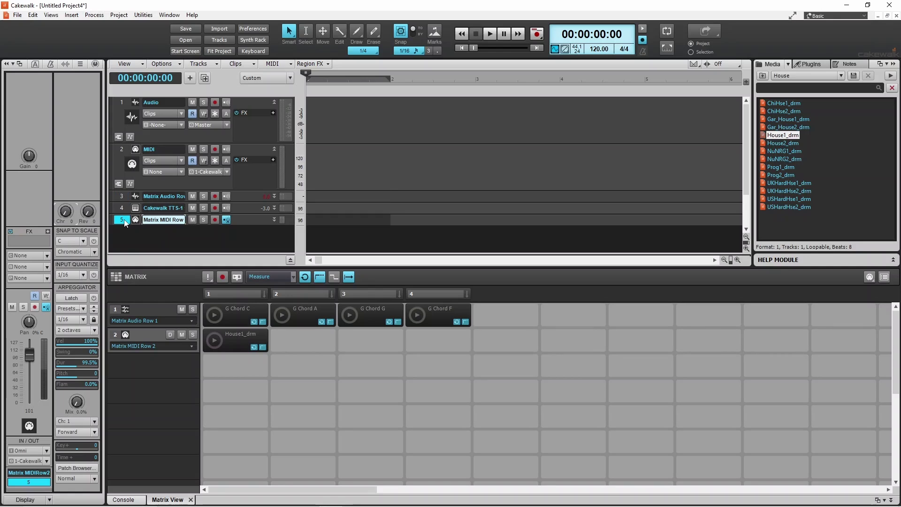
pyautogui.click(151, 331)
pyautogui.moveTo(775, 146); pyautogui.dragTo(305, 343)
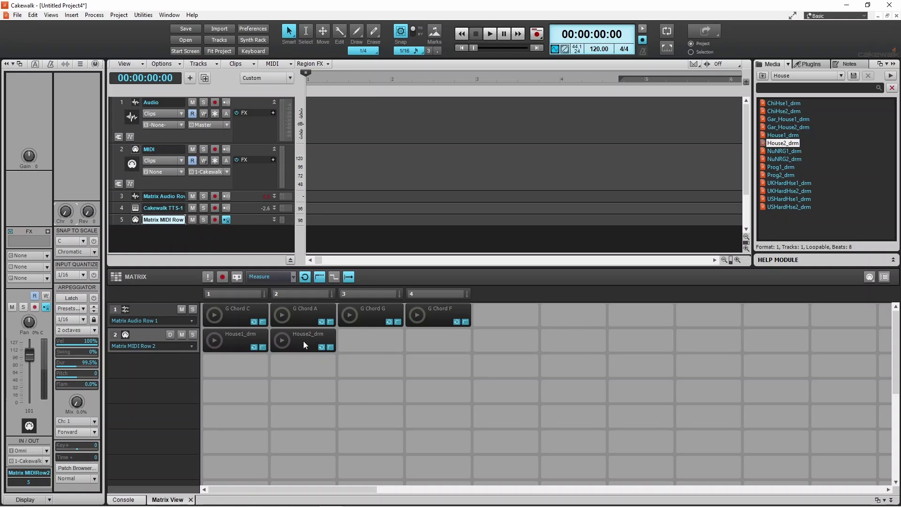
pyautogui.click(215, 340)
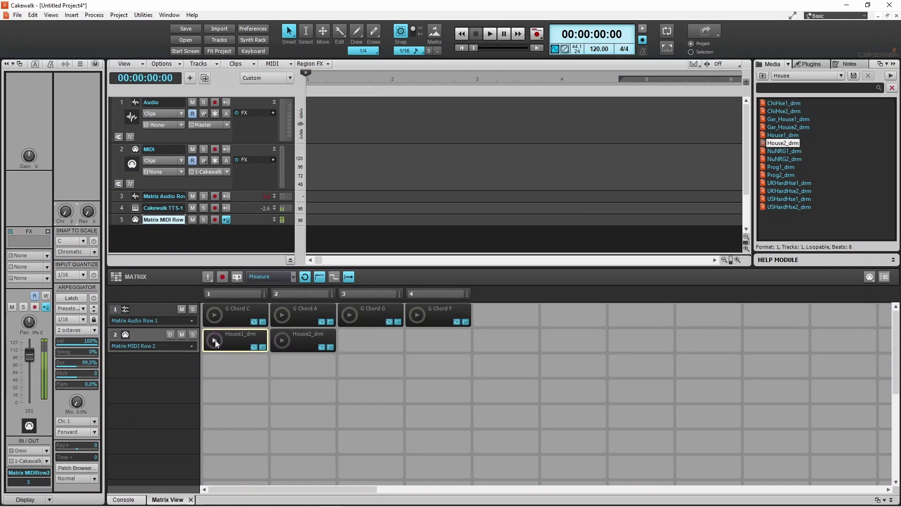
pyautogui.click(283, 340)
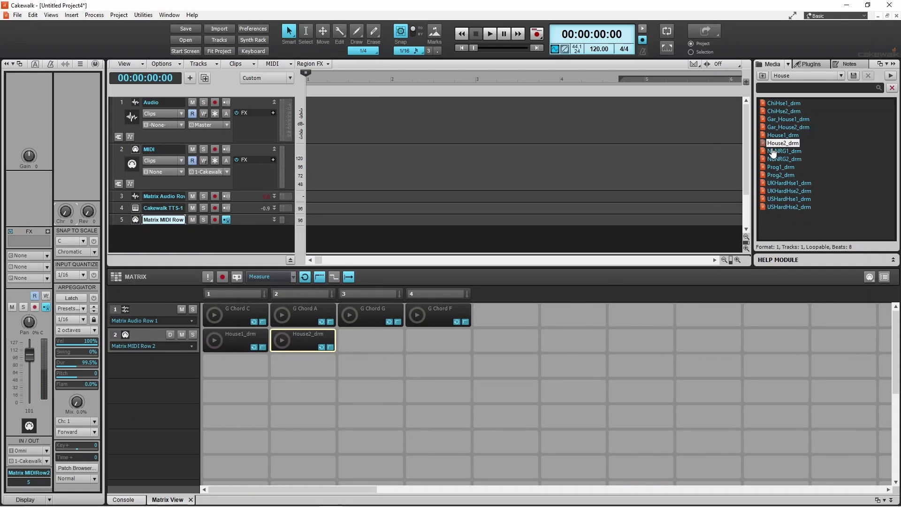
# Add House1_drm to Matrix row 2 cells 3 and 4
pyautogui.click(767, 136)
pyautogui.moveTo(767, 137); pyautogui.dragTo(359, 345)
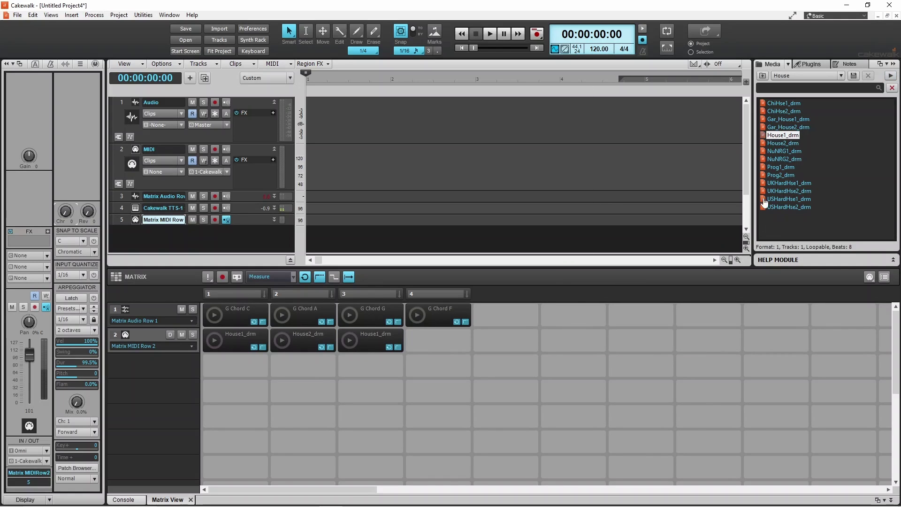
pyautogui.moveTo(766, 138); pyautogui.dragTo(420, 342)
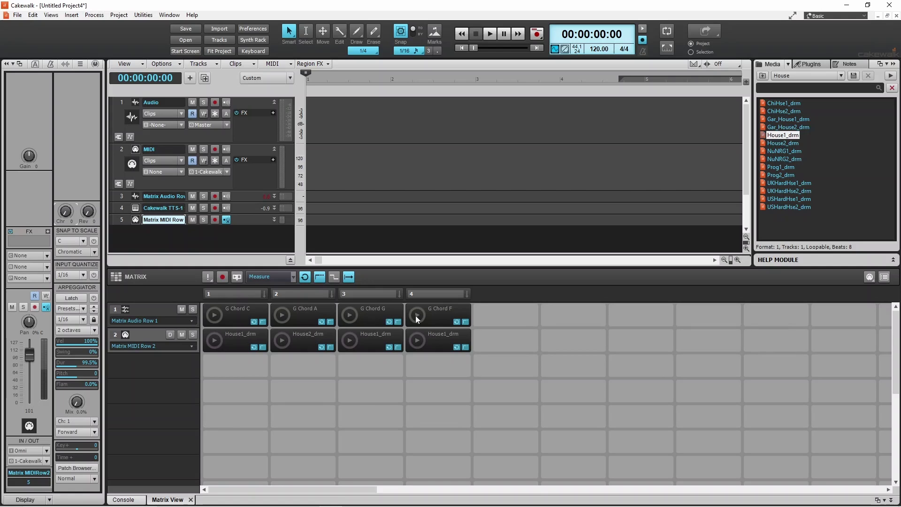
pyautogui.click(215, 339)
pyautogui.click(215, 315)
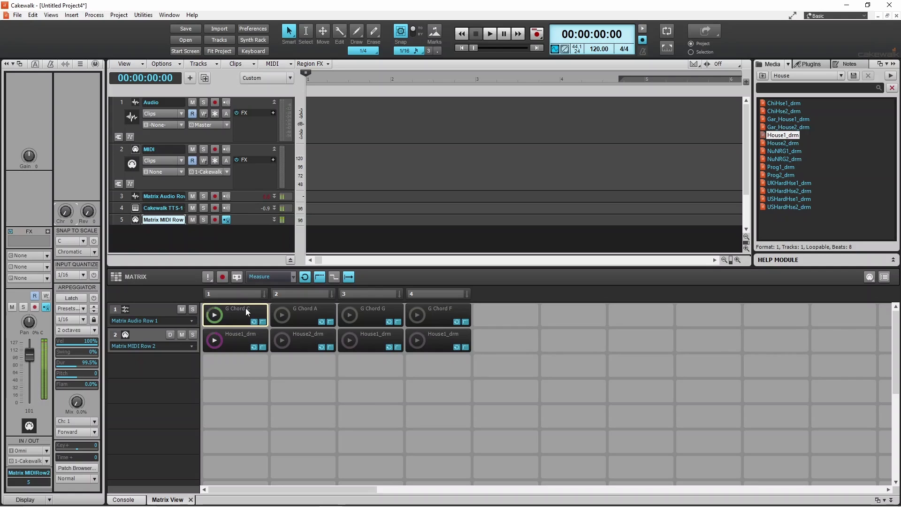
pyautogui.click(281, 314)
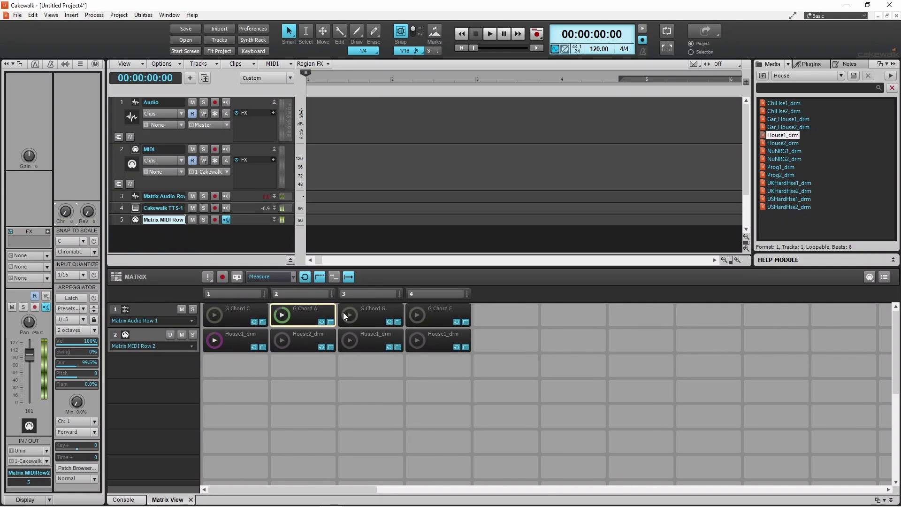
pyautogui.click(349, 315)
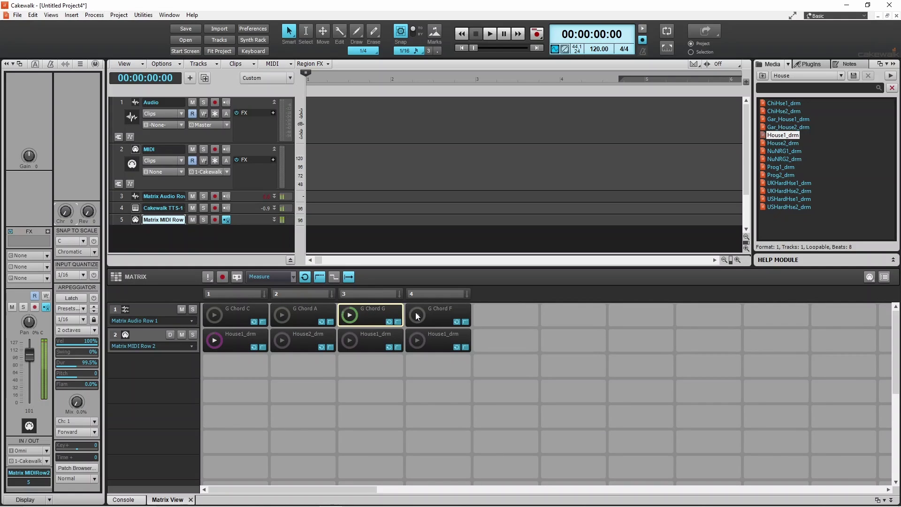
pyautogui.click(417, 315)
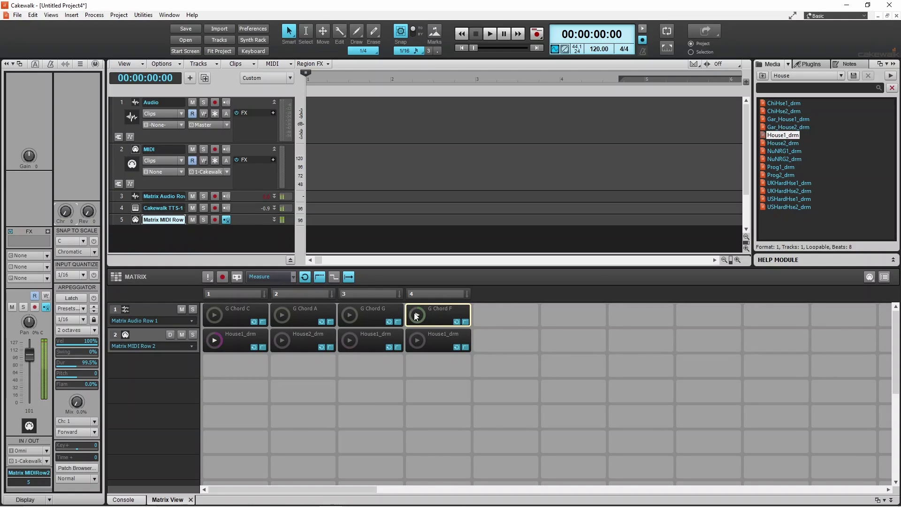
pyautogui.click(215, 341)
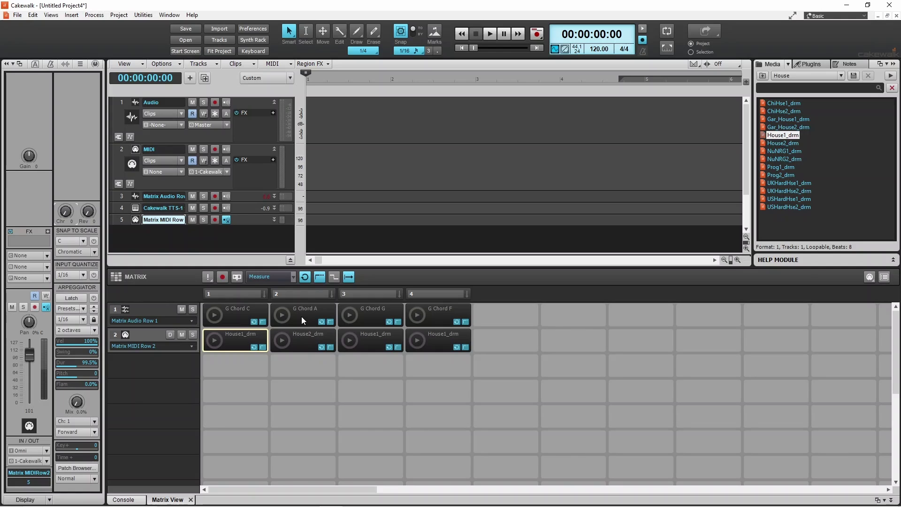
pyautogui.click(237, 294)
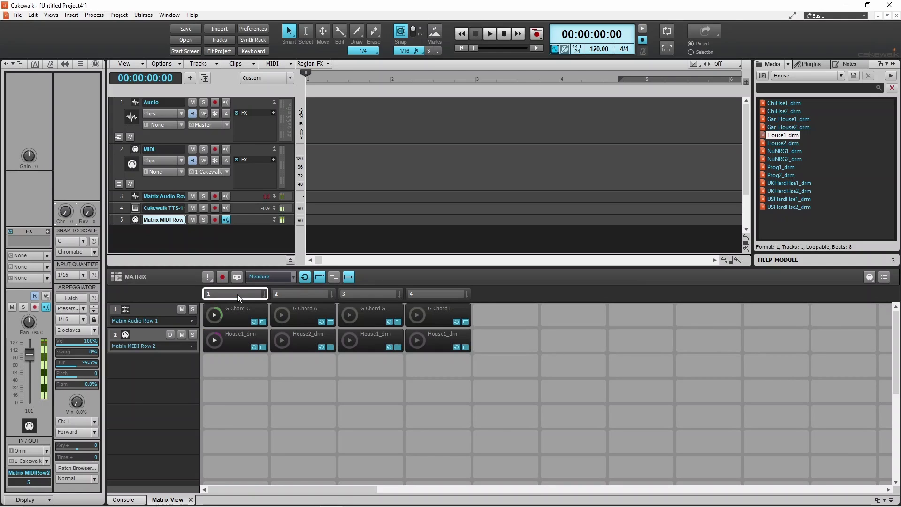
pyautogui.click(293, 294)
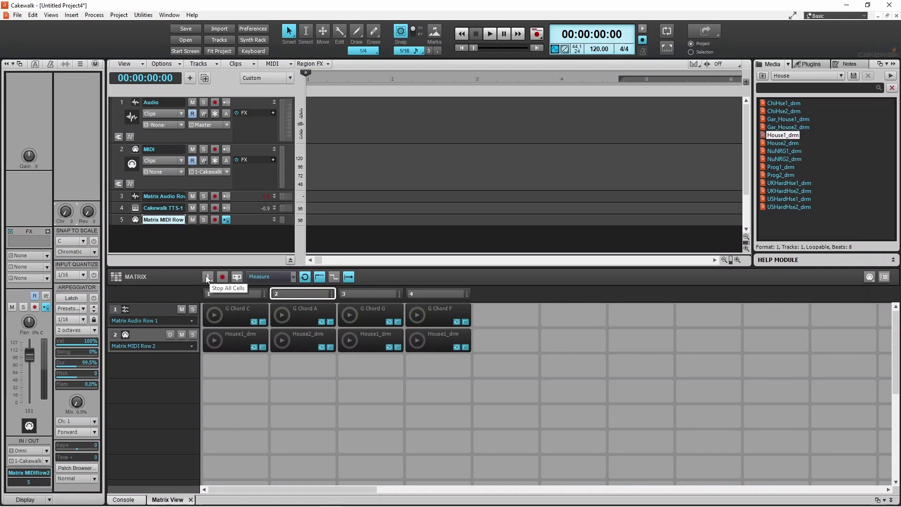
pyautogui.click(214, 340)
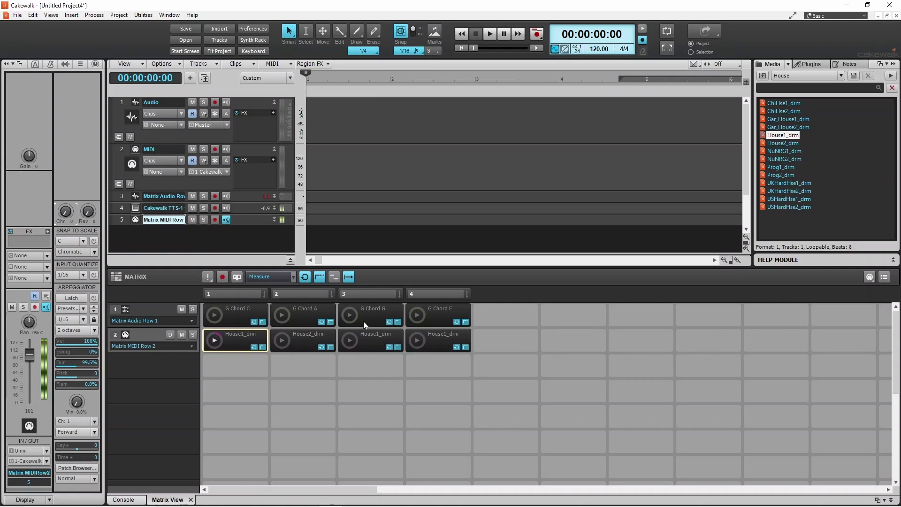
pyautogui.click(347, 315)
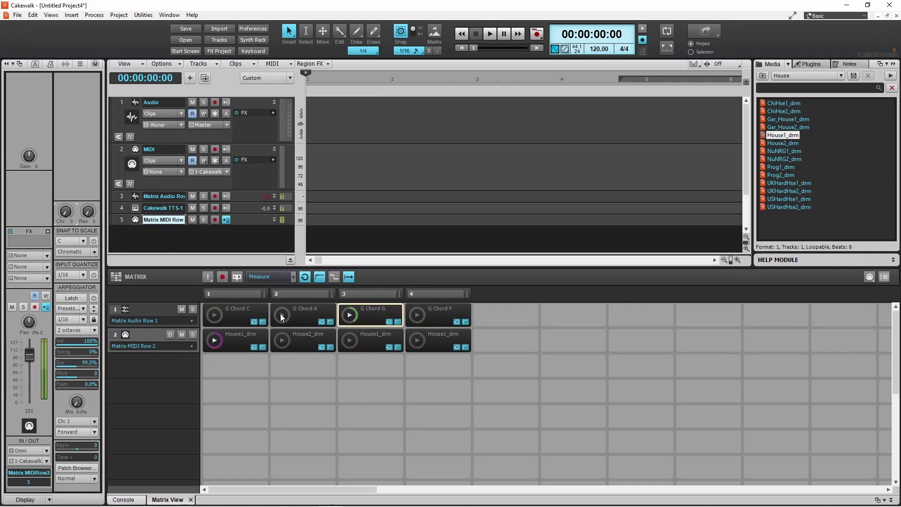
pyautogui.click(205, 277)
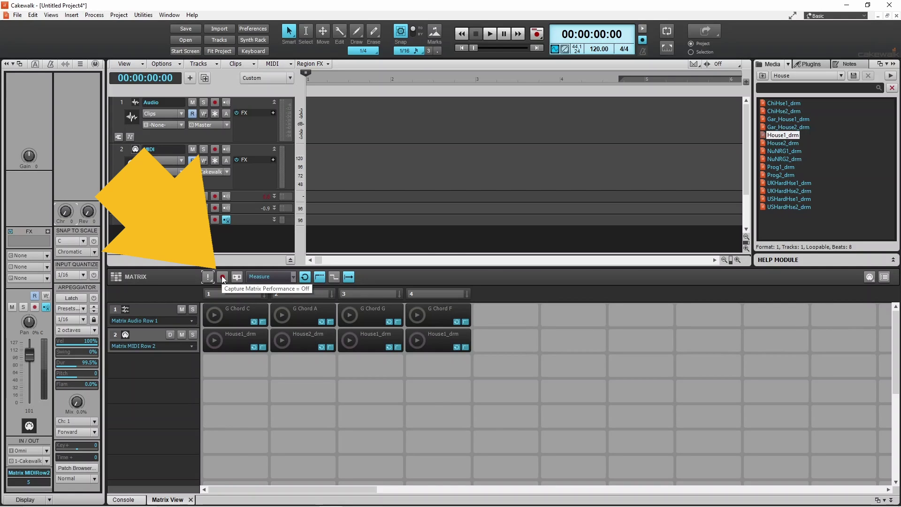
# Enable Capture Matrix Performance and record-arm the Matrix MIDI Row and Matrix Audio Row tracks
pyautogui.click(223, 277)
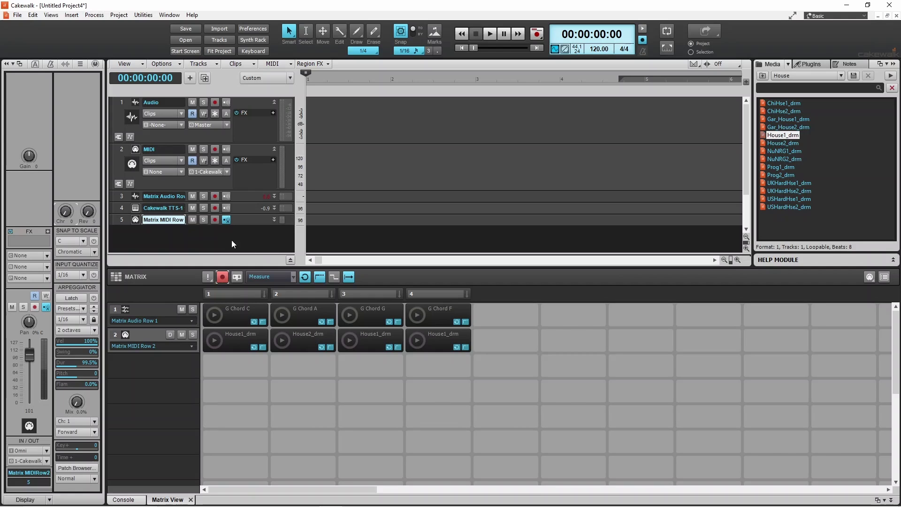
pyautogui.click(215, 218)
pyautogui.click(214, 196)
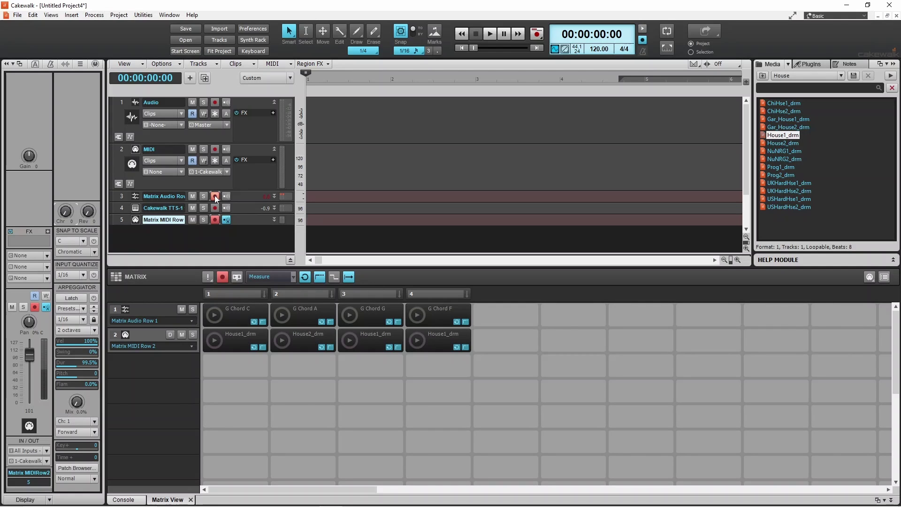
# Insert a new track folder and name it 'Matrix'
pyautogui.rightClick(165, 233)
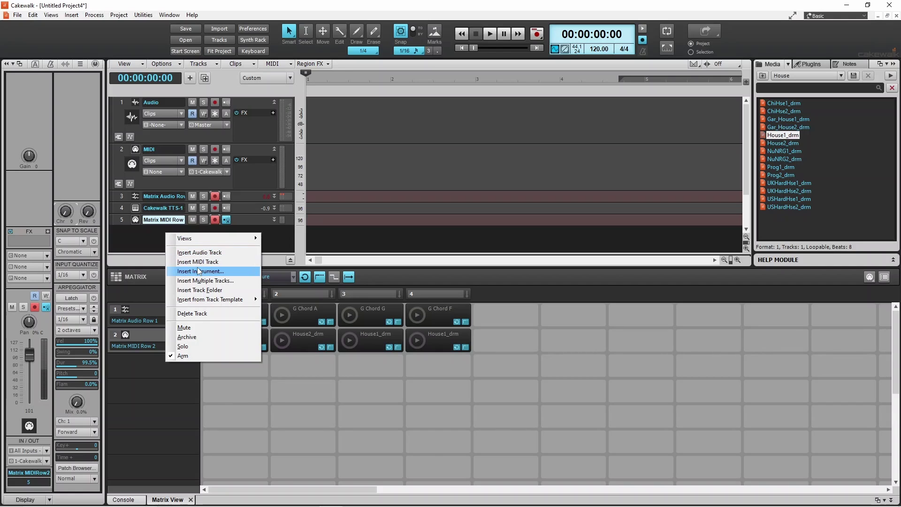
pyautogui.click(227, 288)
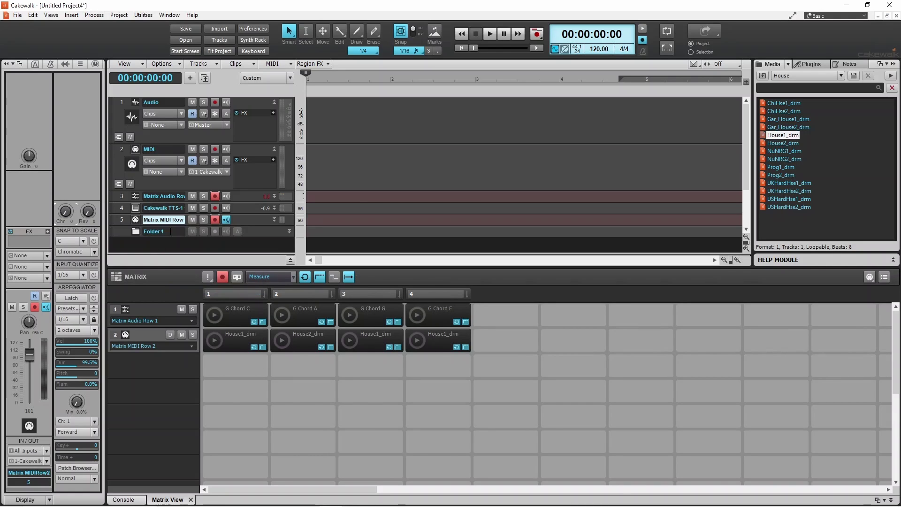
pyautogui.doubleClick(172, 230)
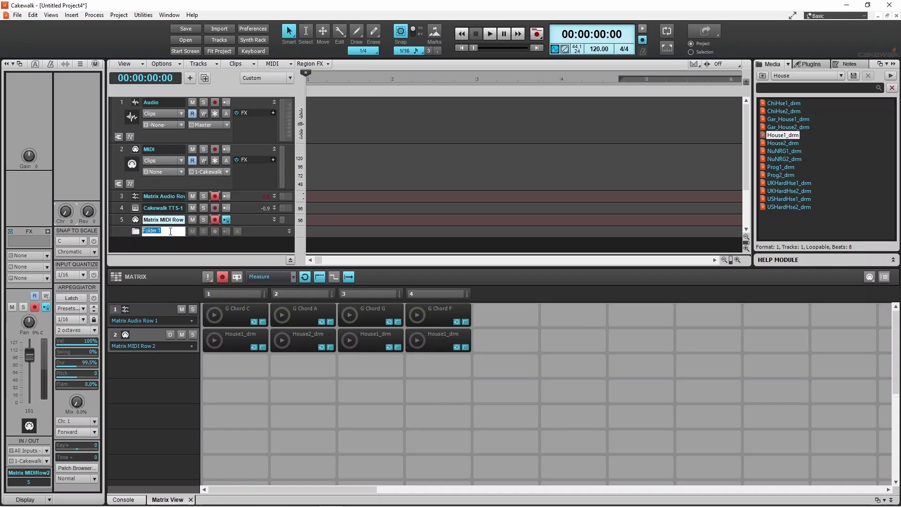
pyautogui.write('Matrix')
pyautogui.press('Return')
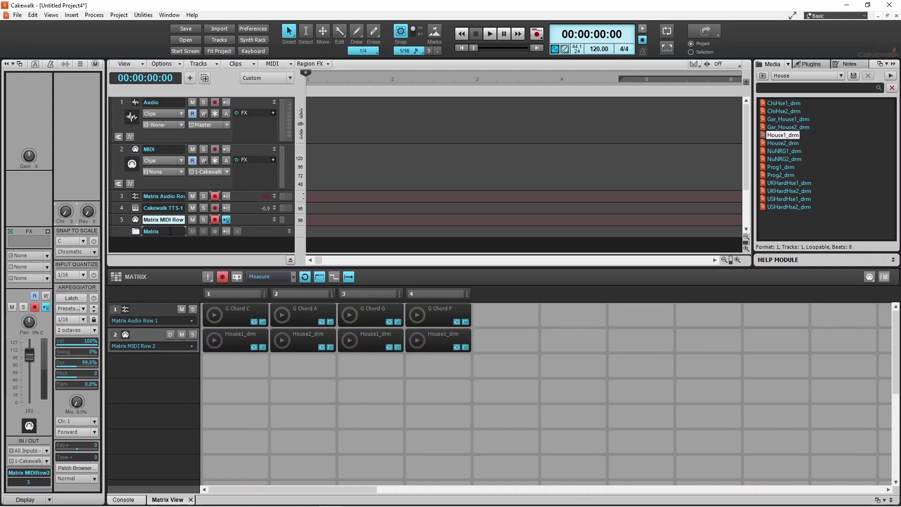
# Move the Matrix audio and MIDI row tracks into the Matrix folder and record-arm the folder
pyautogui.click(120, 197)
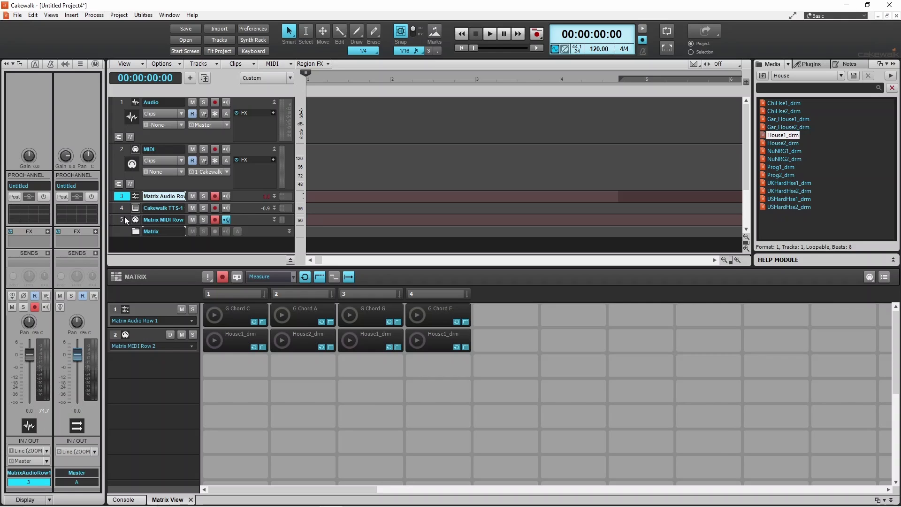
pyautogui.click(125, 218)
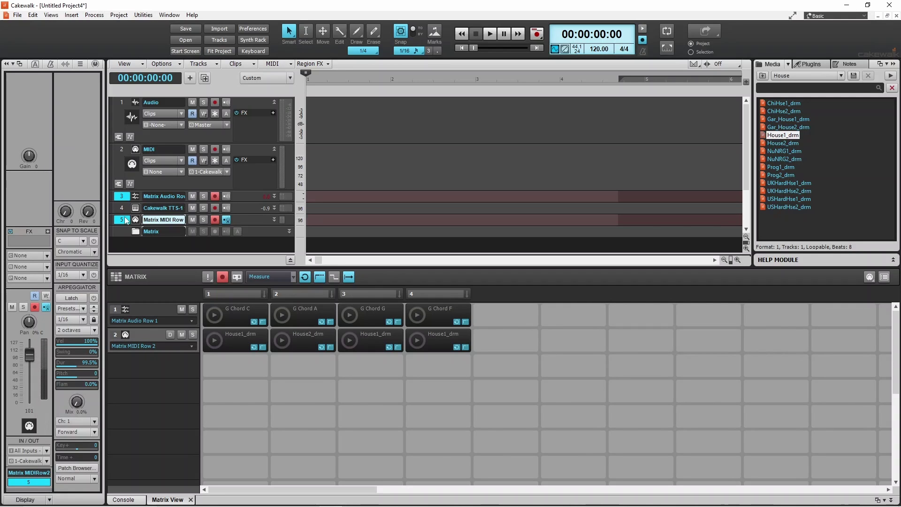
pyautogui.rightClick(126, 220)
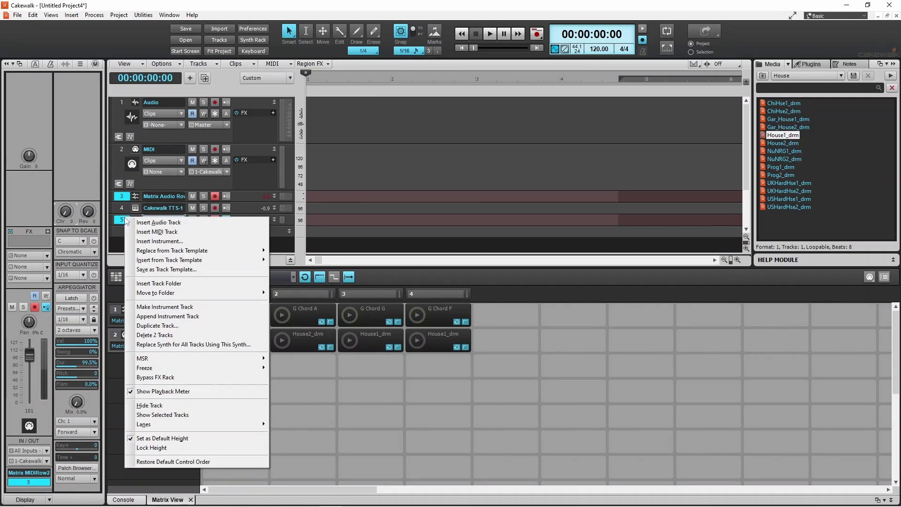
pyautogui.moveTo(167, 293)
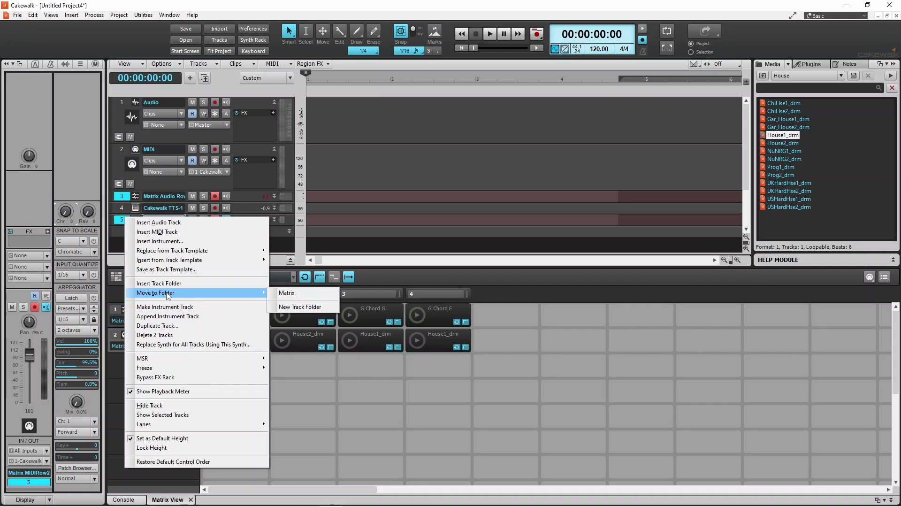
pyautogui.click(298, 293)
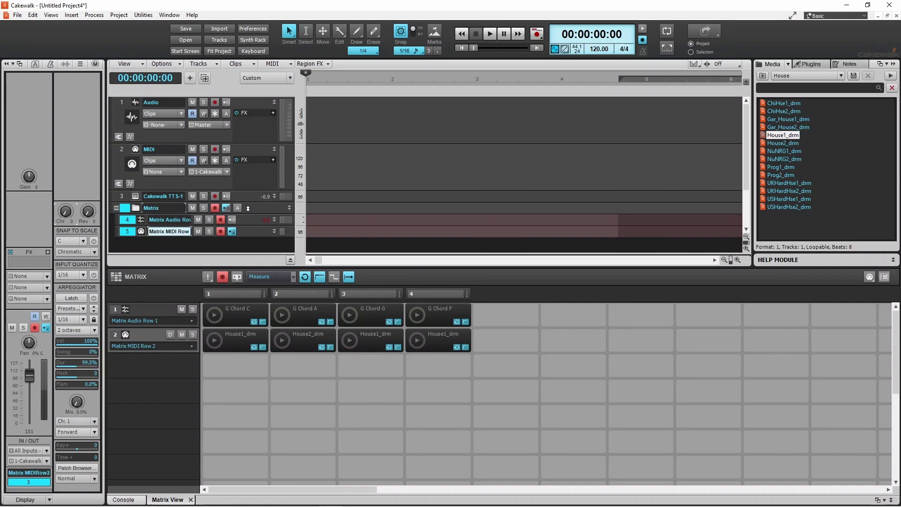
pyautogui.click(215, 206)
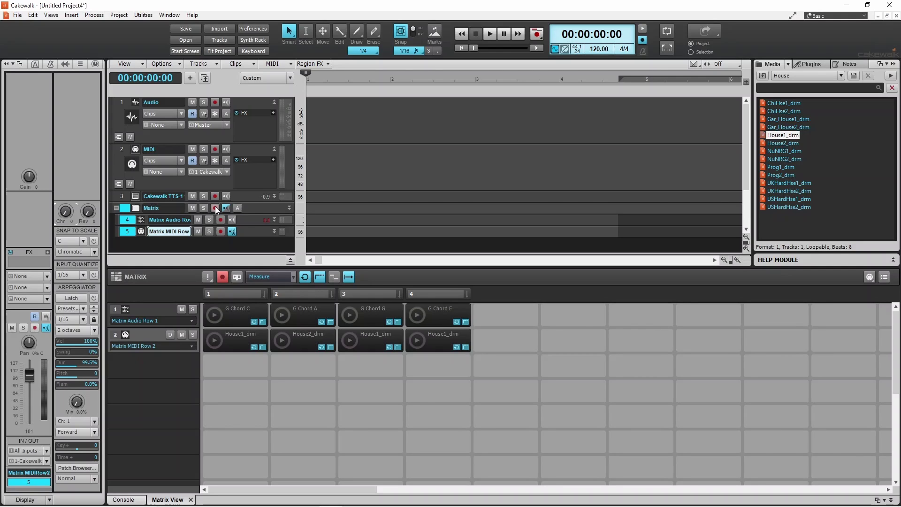
pyautogui.click(215, 208)
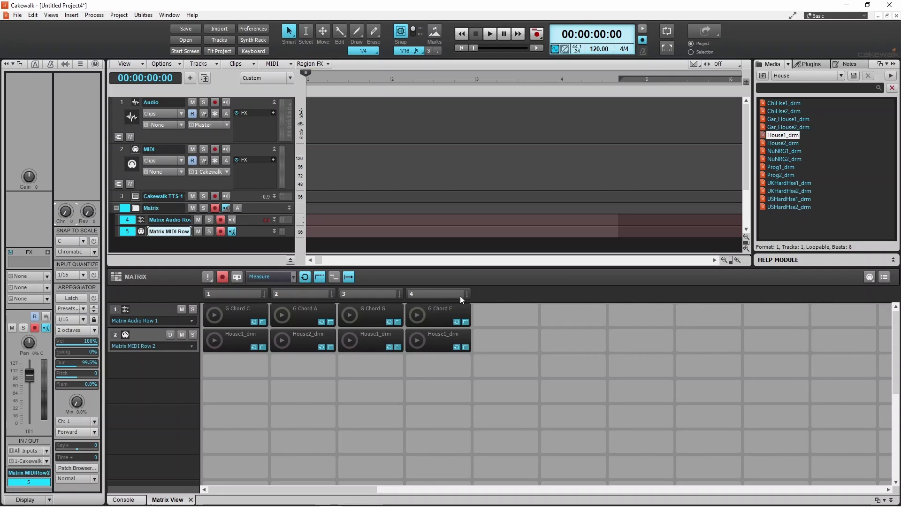
# Record a performance launching Matrix scenes 1, 2, 3 and 4 in turn, then stop
pyautogui.click(536, 34)
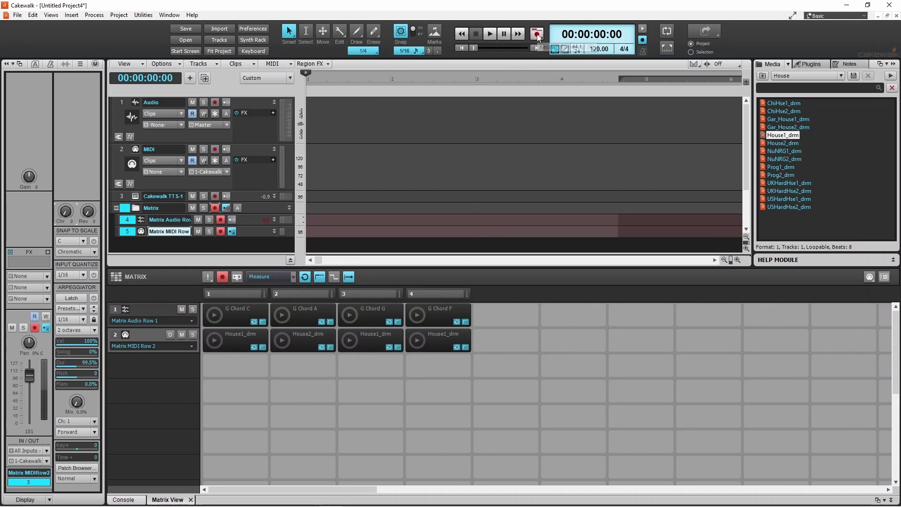
pyautogui.click(226, 293)
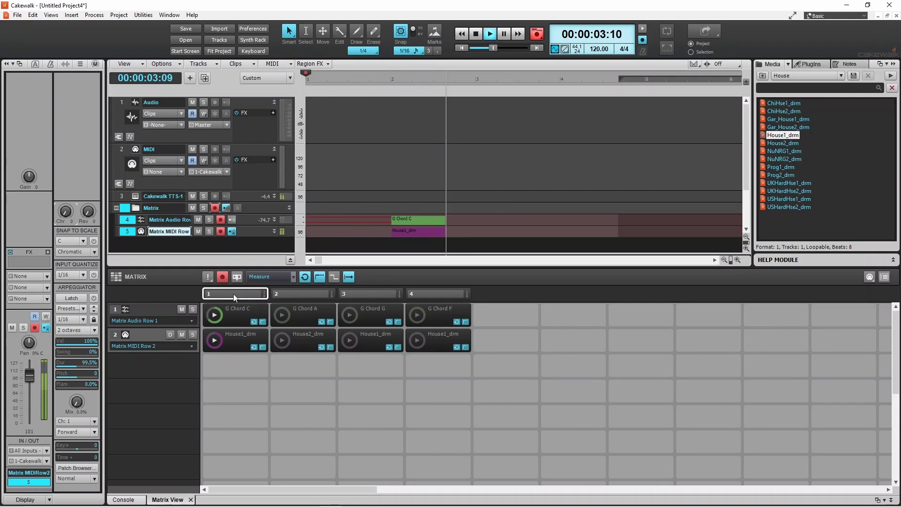
pyautogui.click(291, 294)
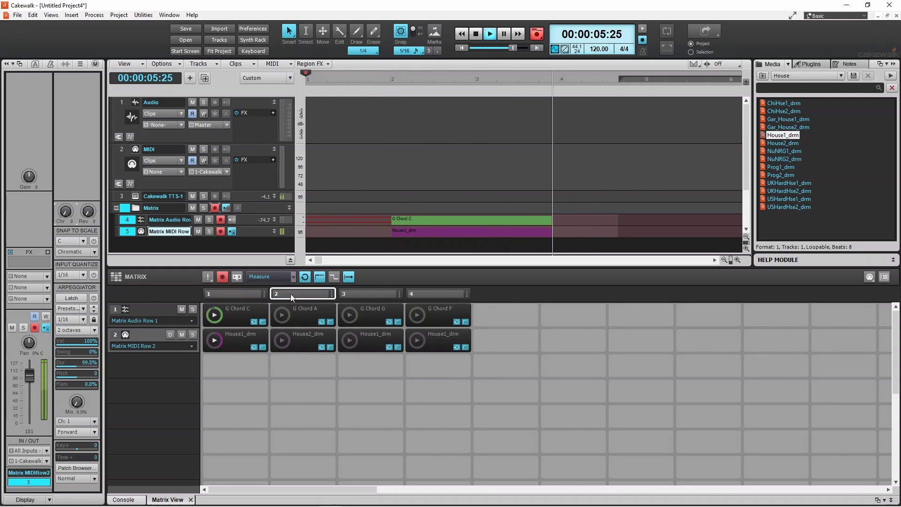
pyautogui.click(360, 295)
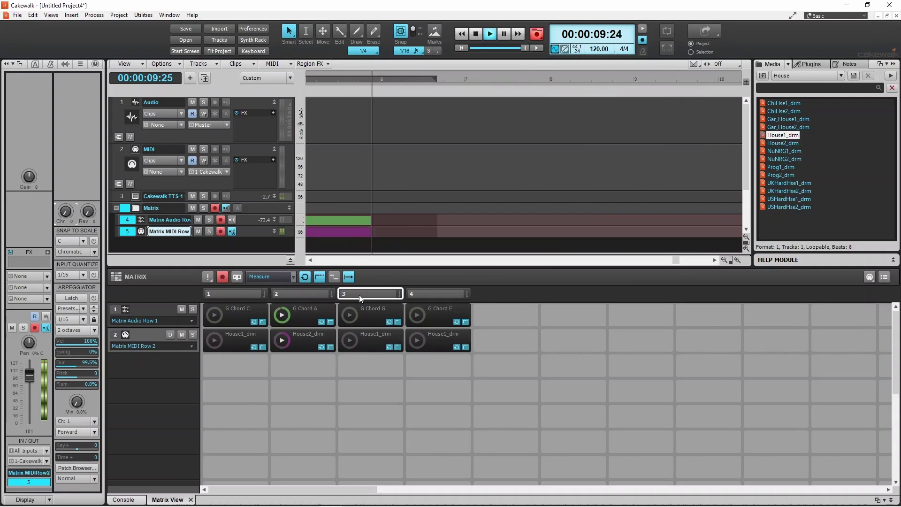
pyautogui.click(435, 293)
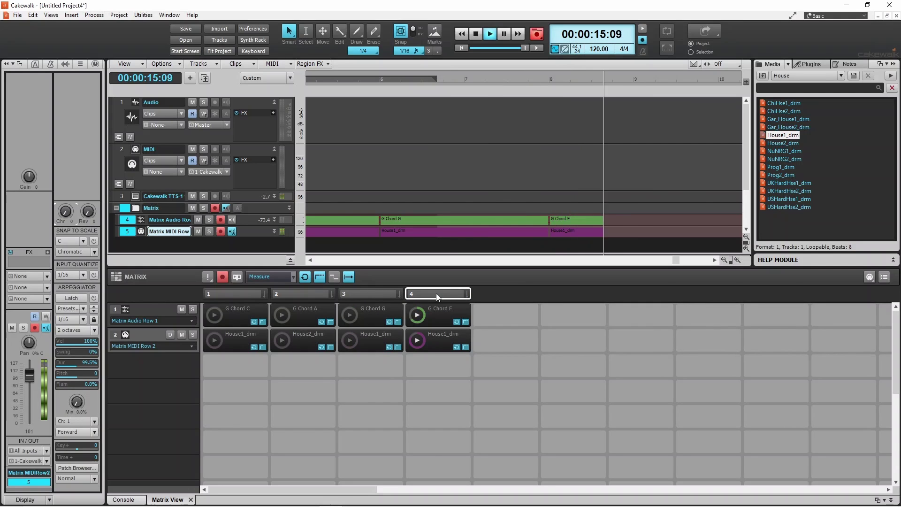
pyautogui.click(476, 34)
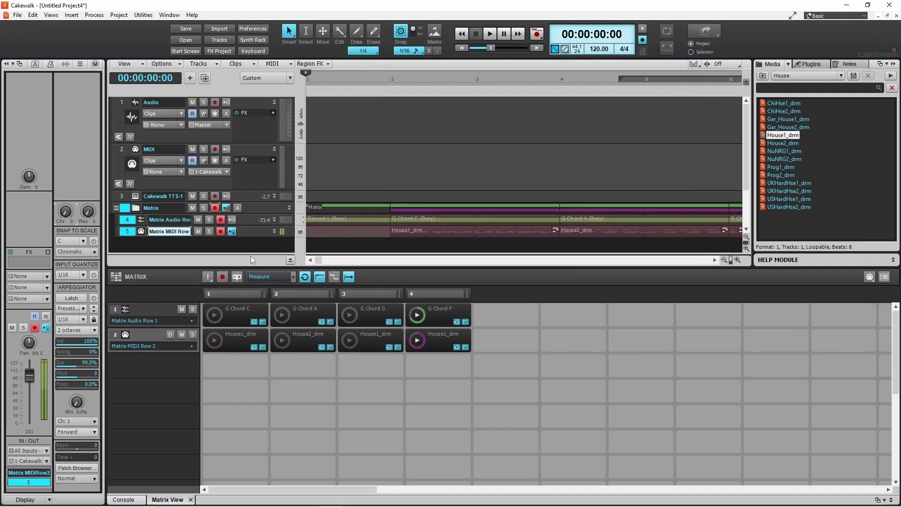